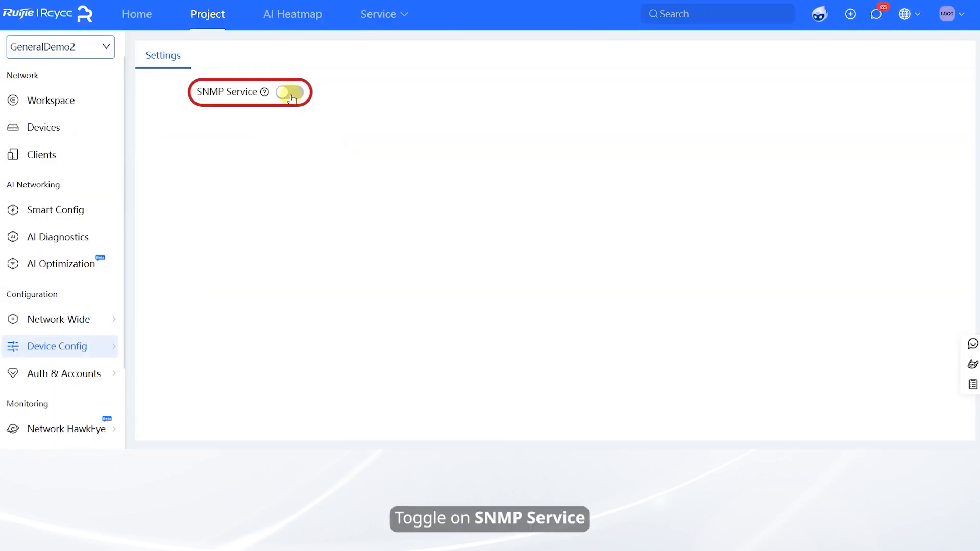
Turn on the SNMP service and enable versions v1 and v2c
left_click(290, 93)
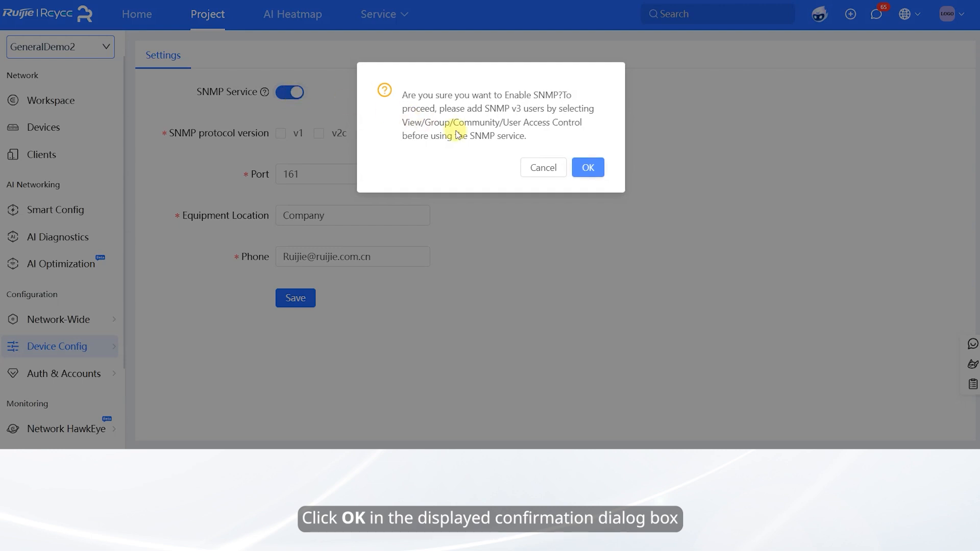
left_click(585, 173)
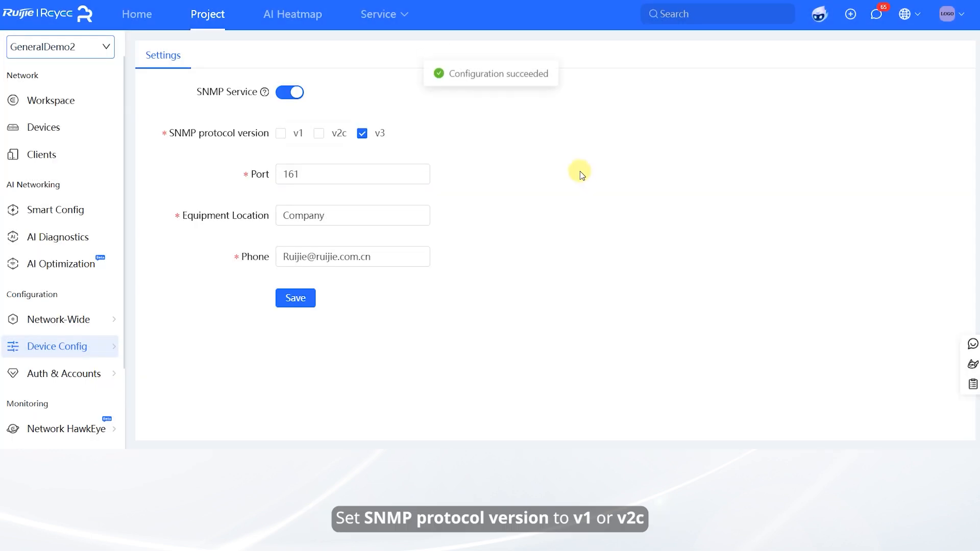
left_click(280, 133)
left_click(320, 136)
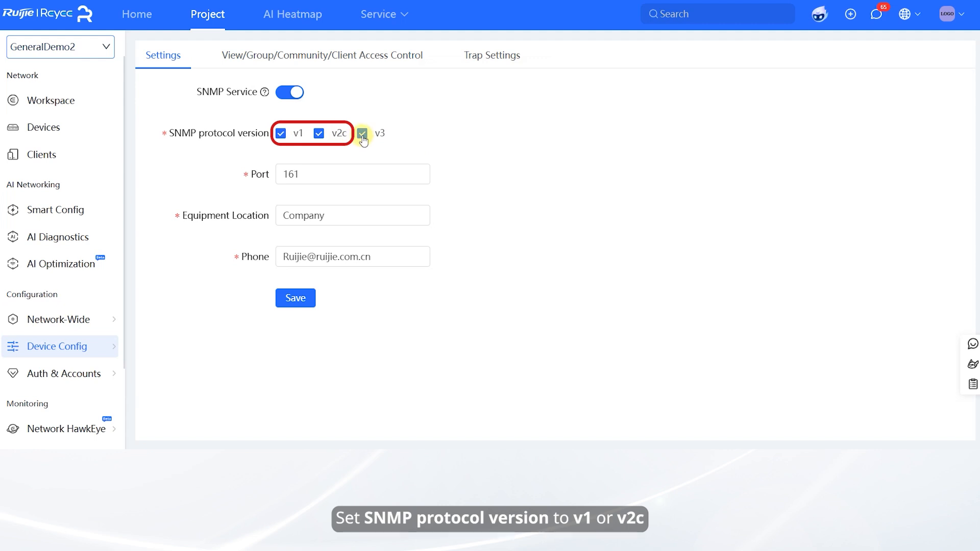
Set port 162, location Sichuan and the contact e-mail, then save and confirm the unsafe versions
left_click(329, 172)
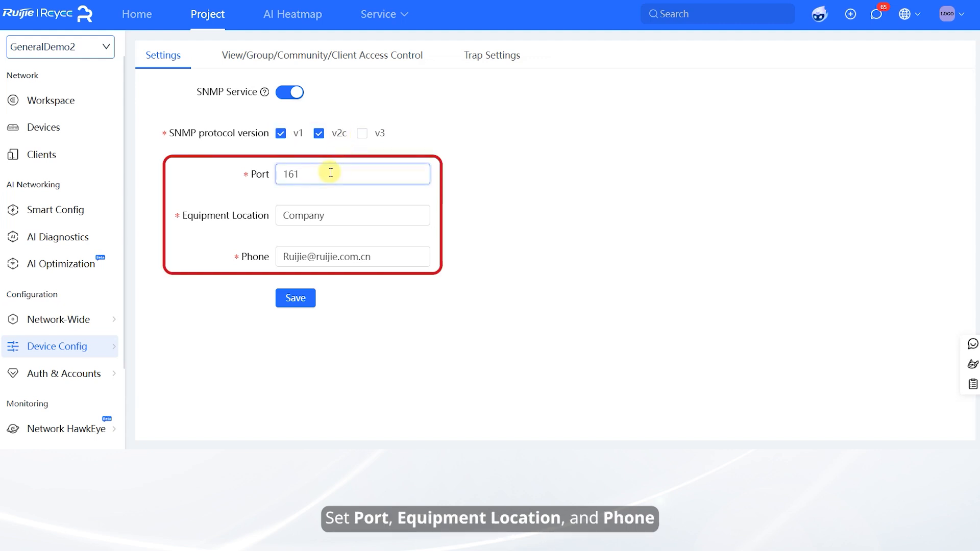
type("2")
key("Tab")
type("S")
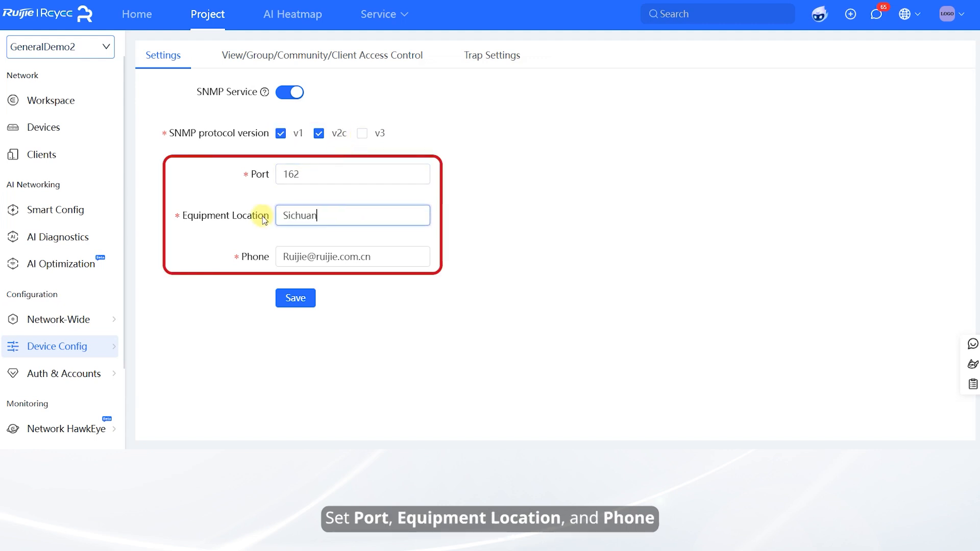
left_click_drag(308, 260, 270, 257)
type("Zhangsan")
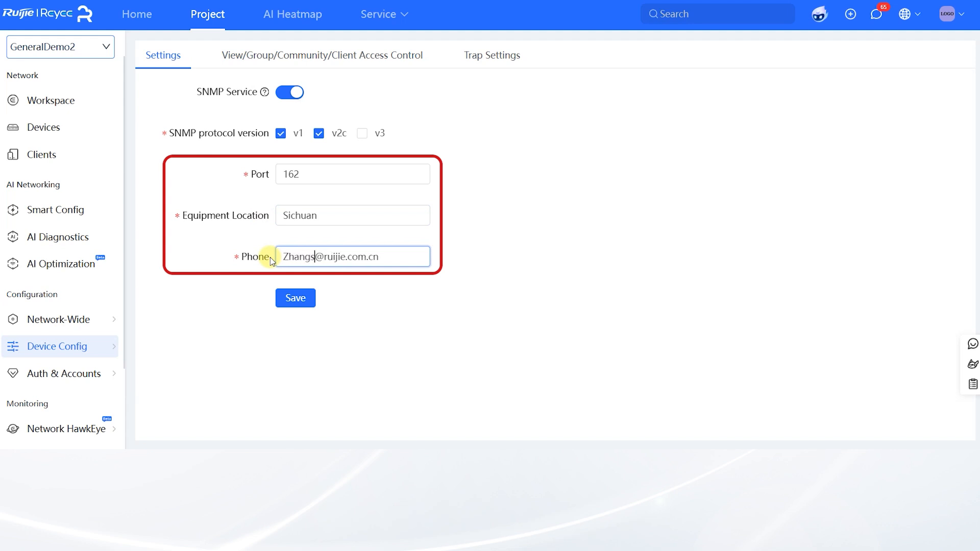
left_click(300, 301)
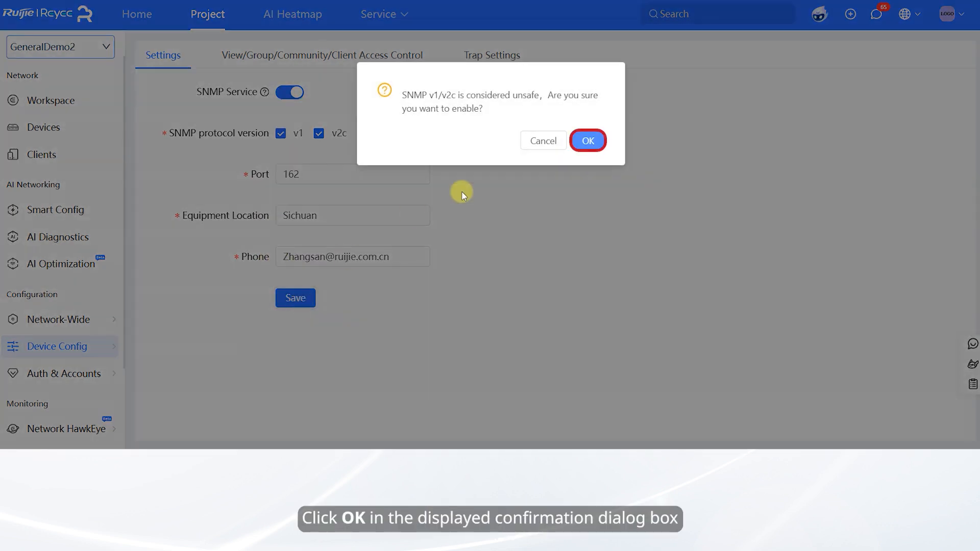
left_click(591, 142)
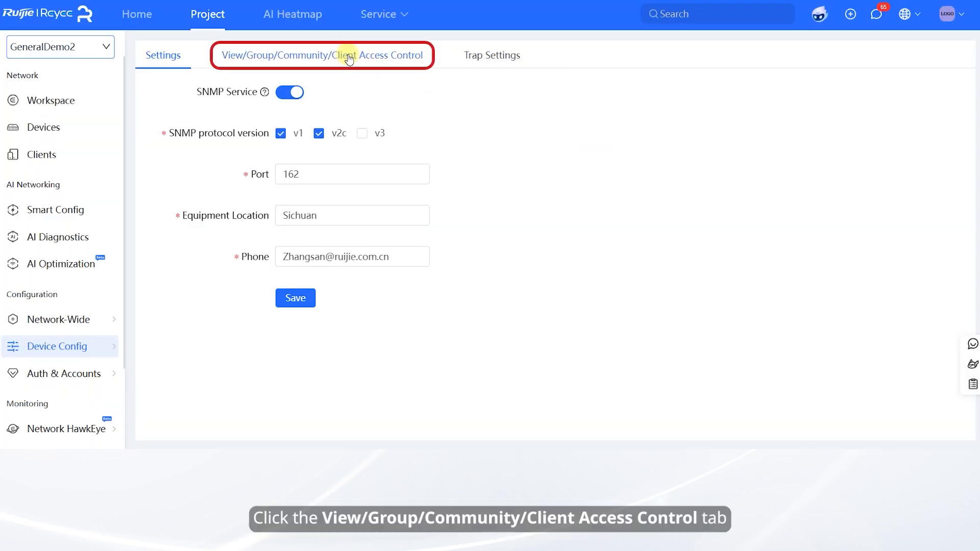
left_click(349, 60)
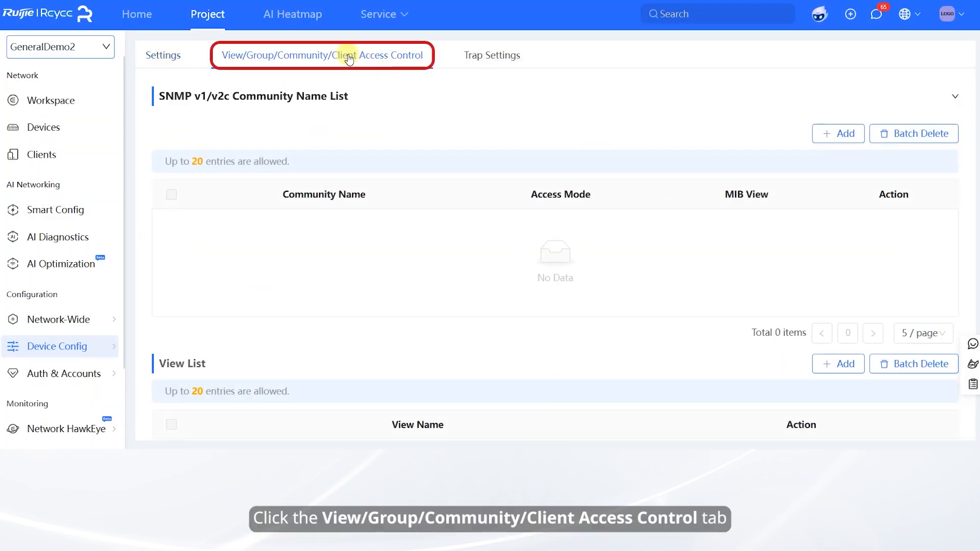
Add the view demo1 with an included rule for .1.3 and an excluded rule for .1.4
scroll(485, 189, "down", 2)
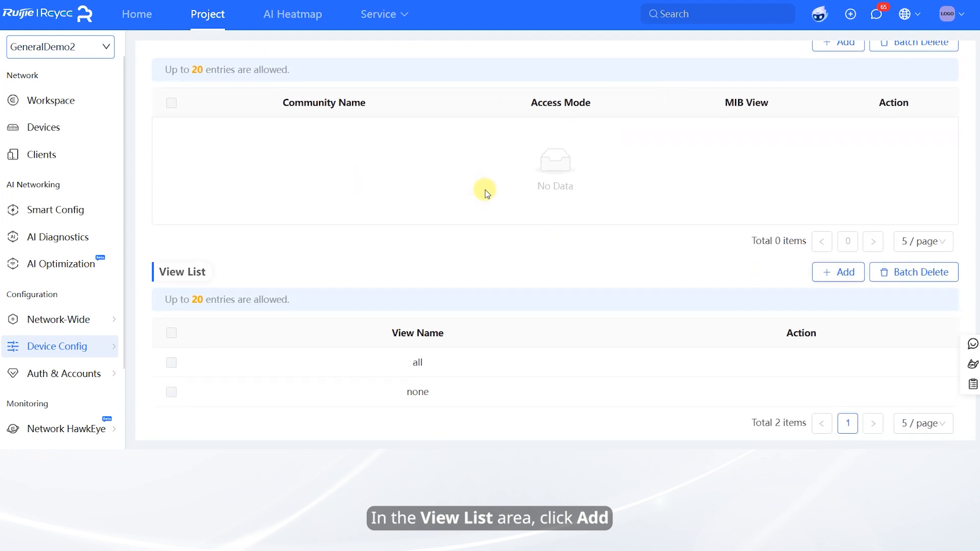
left_click(829, 271)
left_click(489, 127)
type("demo1")
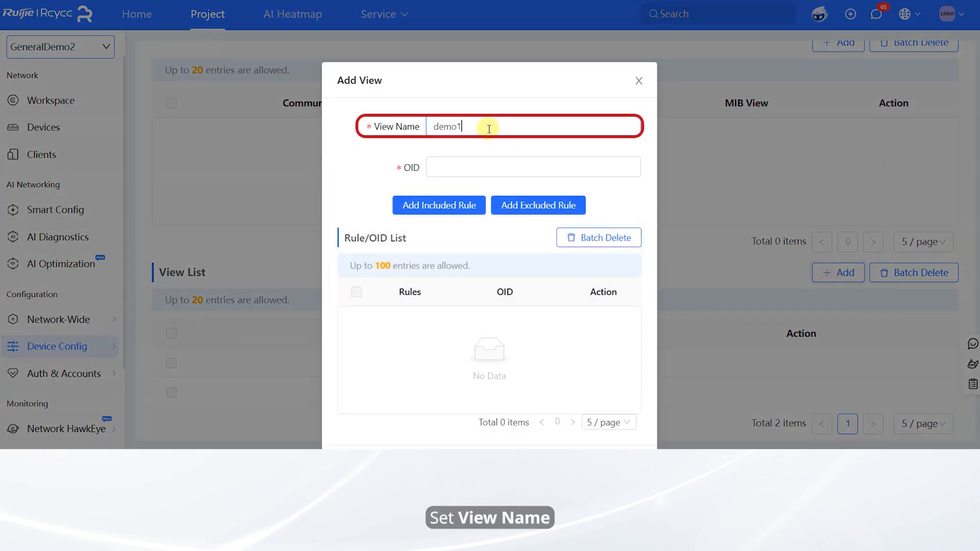
left_click(459, 170)
type(".1.3")
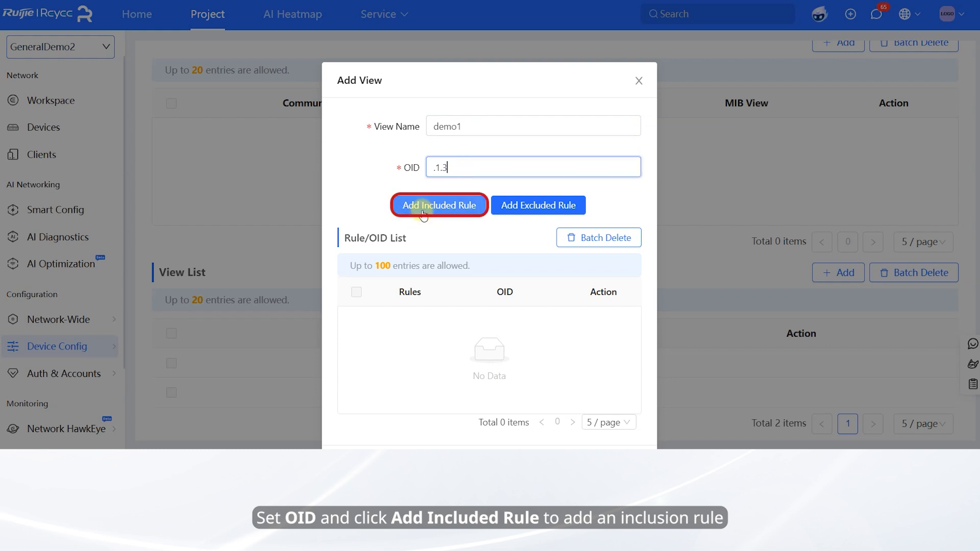
left_click(424, 209)
left_click(451, 169)
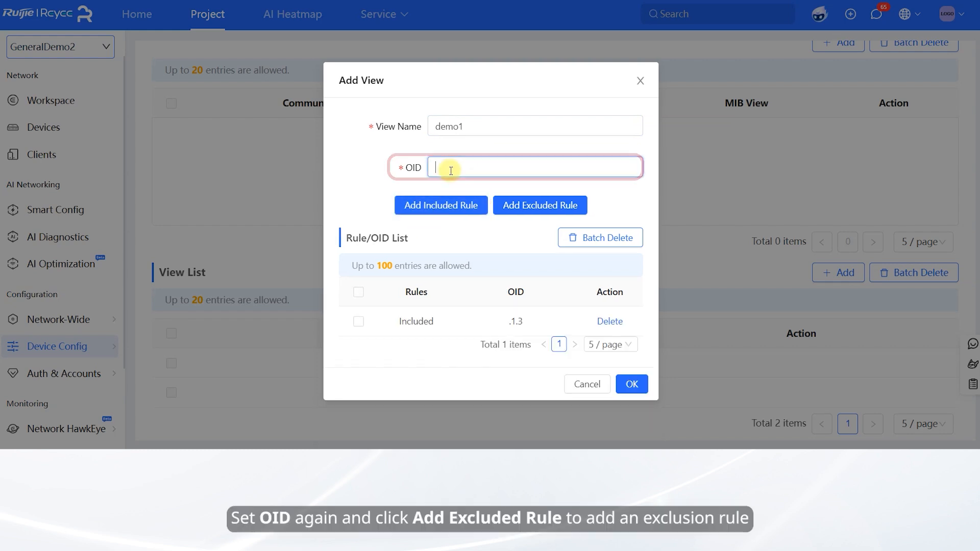
type(".1.4")
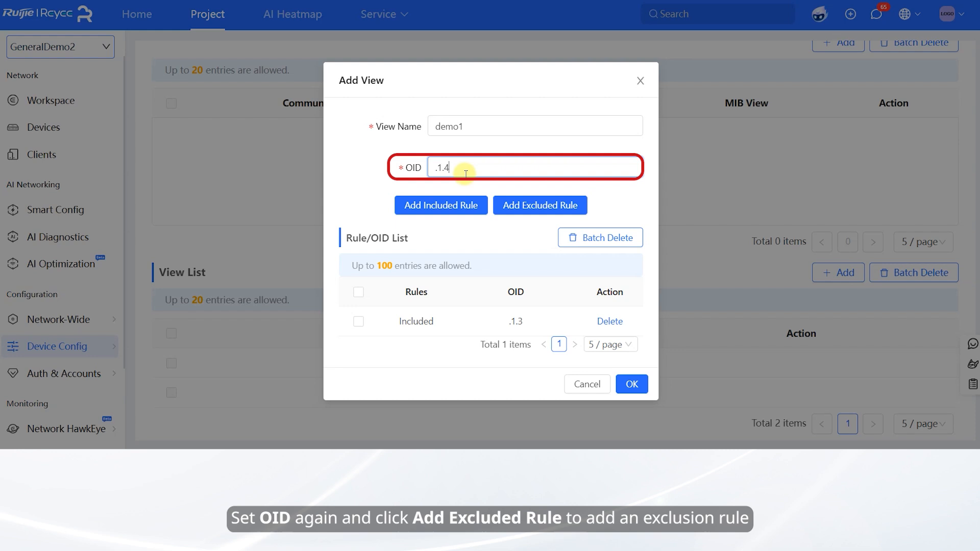
left_click(539, 208)
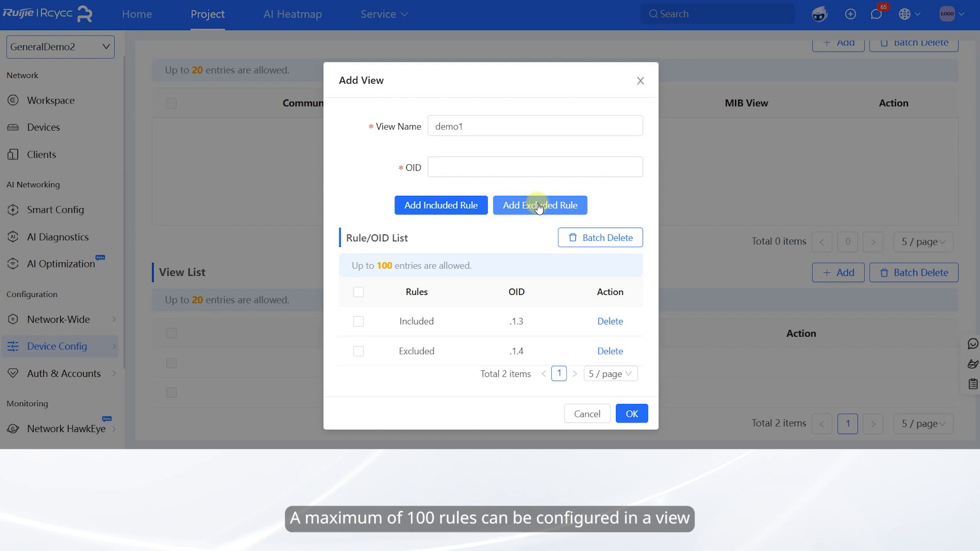
left_click(632, 415)
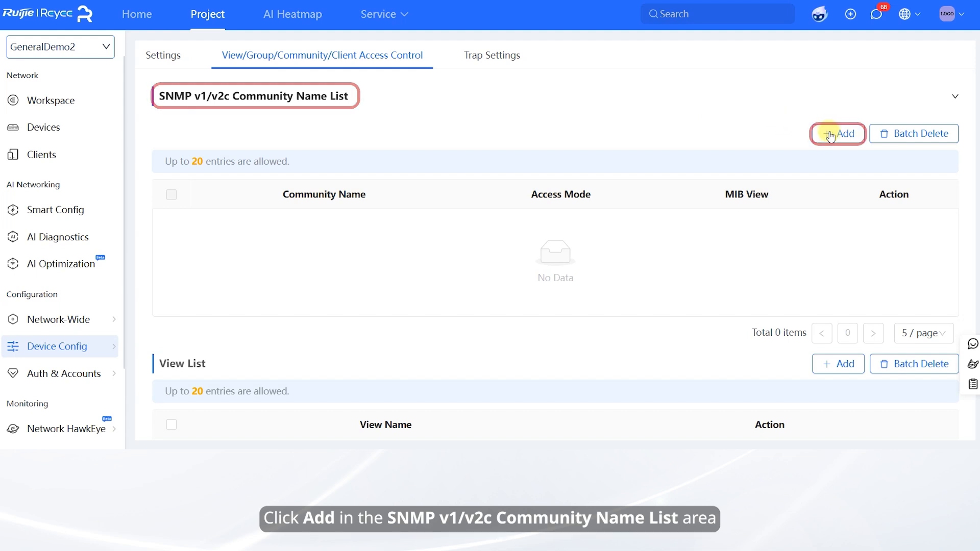
Add community Community1 with Read-only access and MIB view demo1
left_click(831, 135)
left_click(486, 126)
type("Comm")
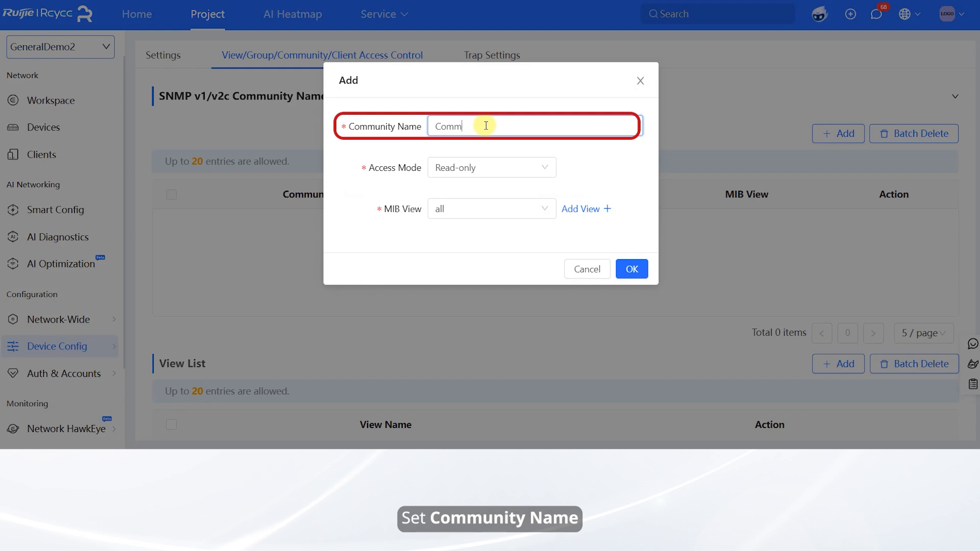
type("unity1")
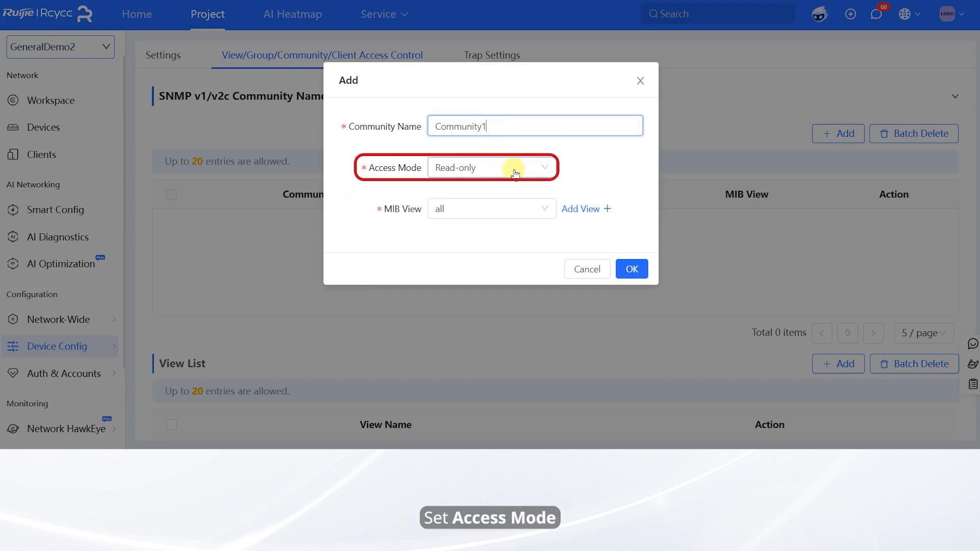
left_click(512, 168)
left_click(514, 193)
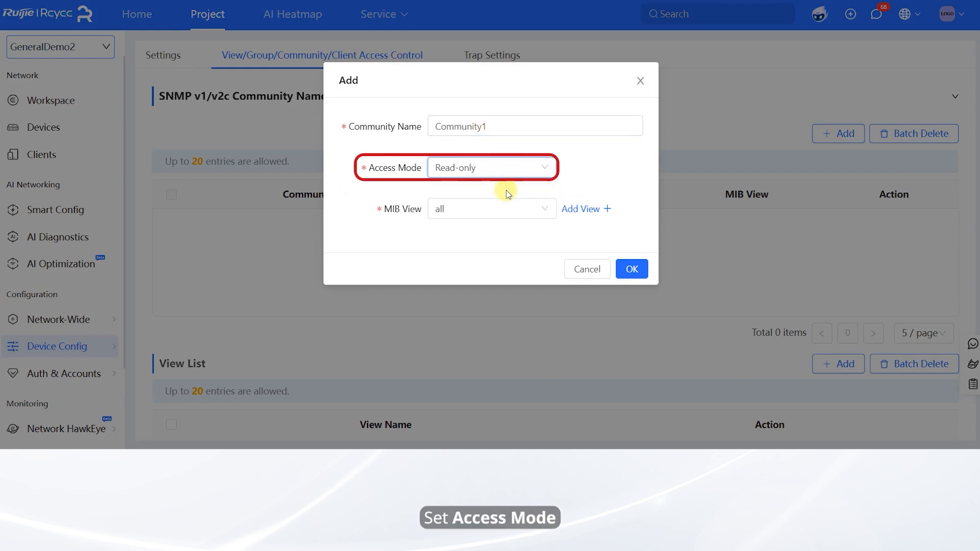
left_click(502, 211)
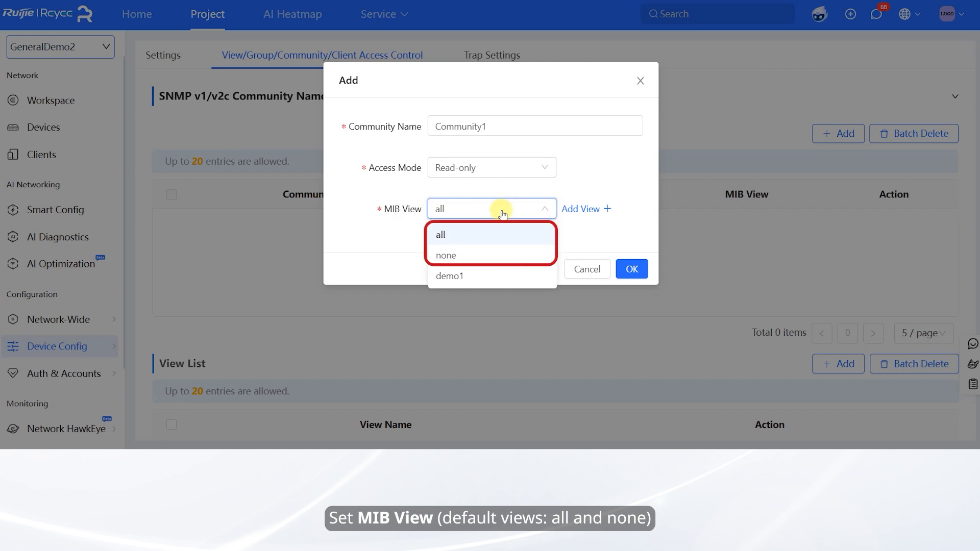
left_click(477, 277)
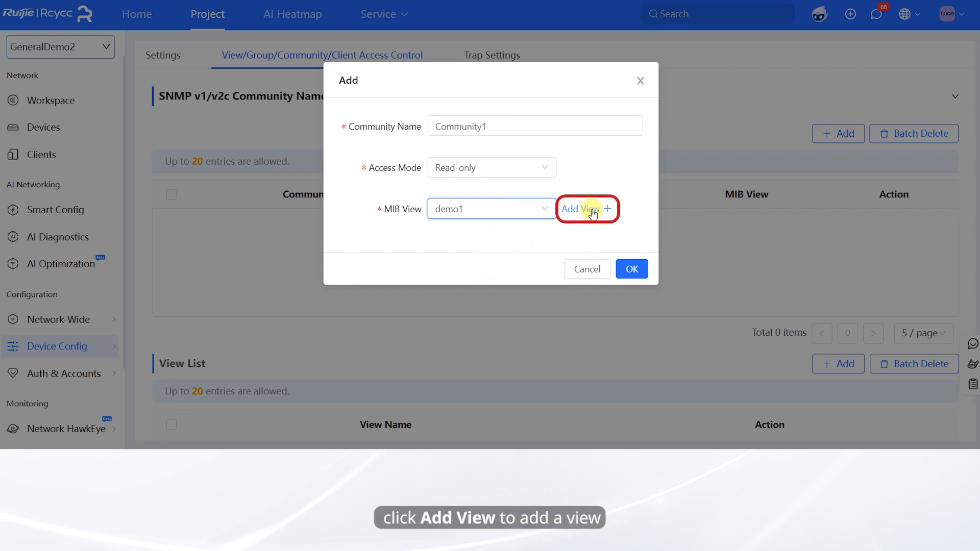
left_click(637, 273)
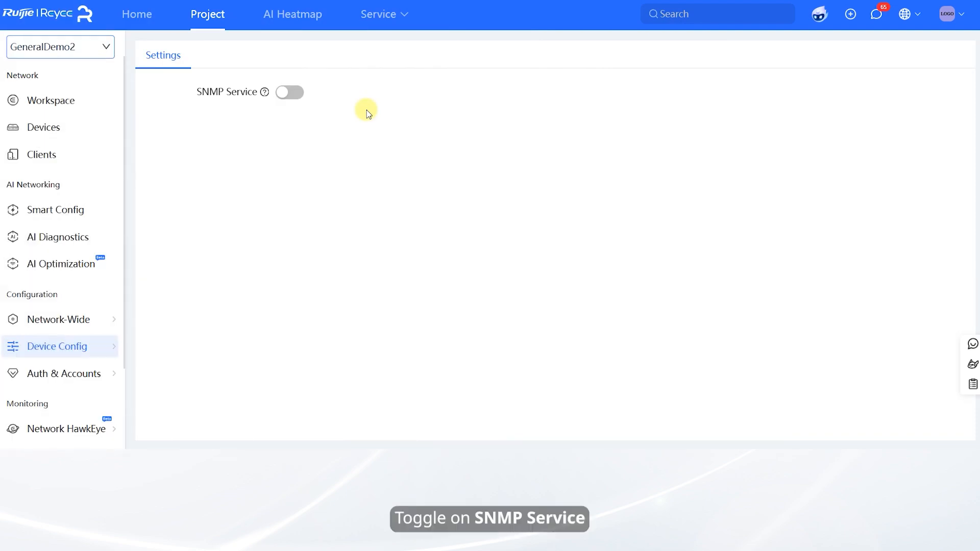
Switch SNMP on for v3 with port 162, location Sichuan and the contact e-mail, then save
left_click(286, 94)
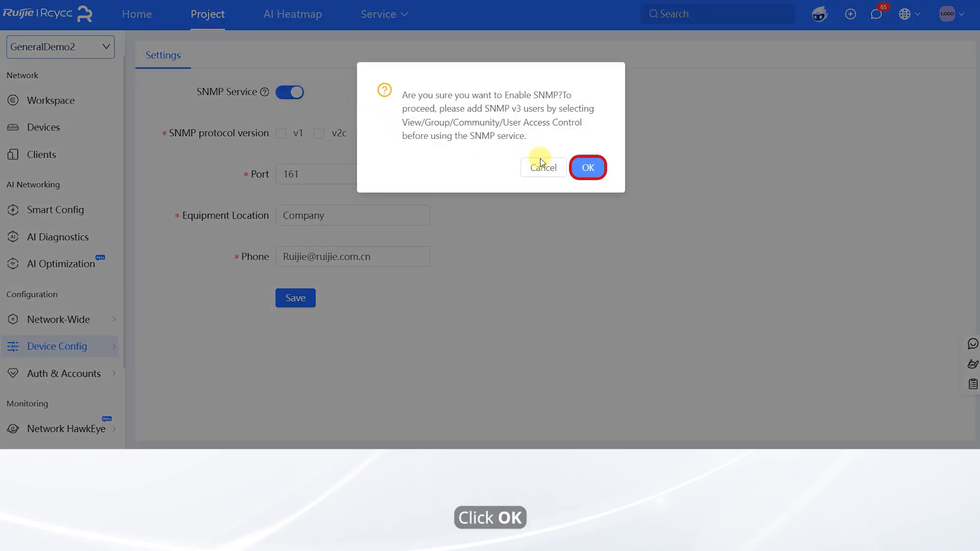
left_click(588, 169)
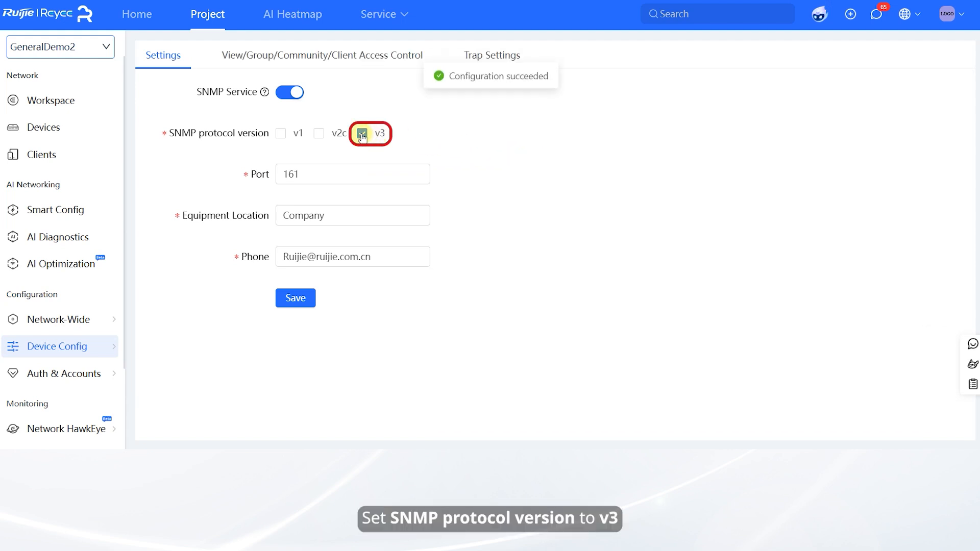
left_click(324, 174)
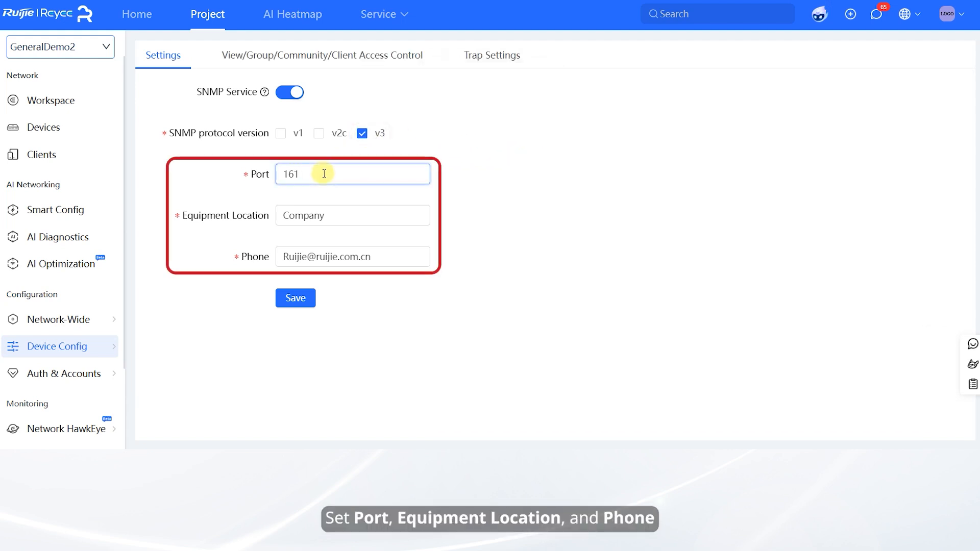
left_click(329, 214)
double_click(329, 213)
type("Si")
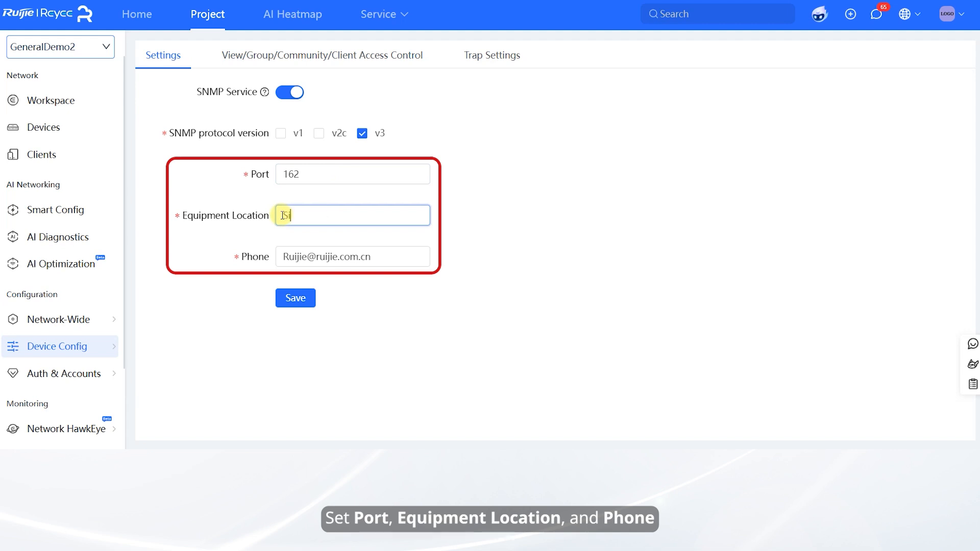
type("chuan")
double_click(286, 257)
type("Zhangsan")
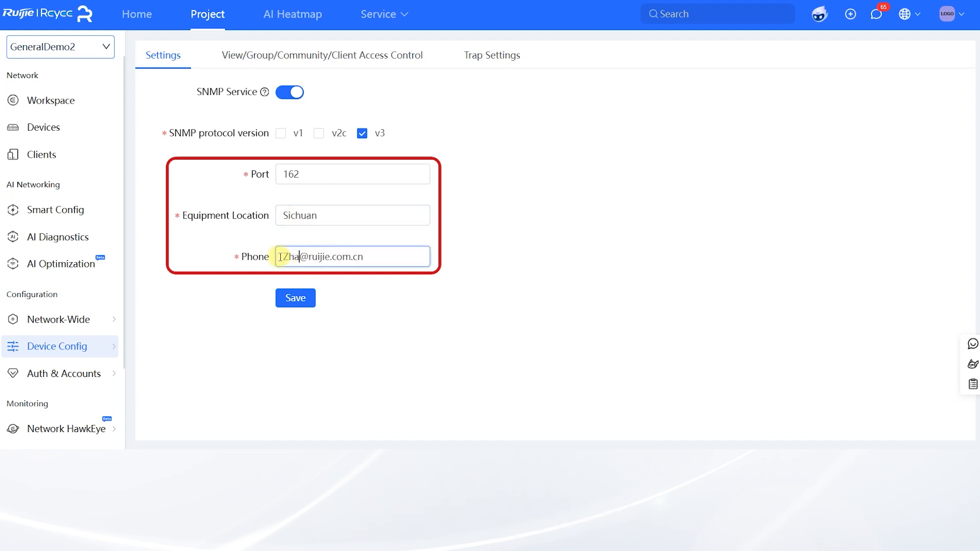
left_click(293, 300)
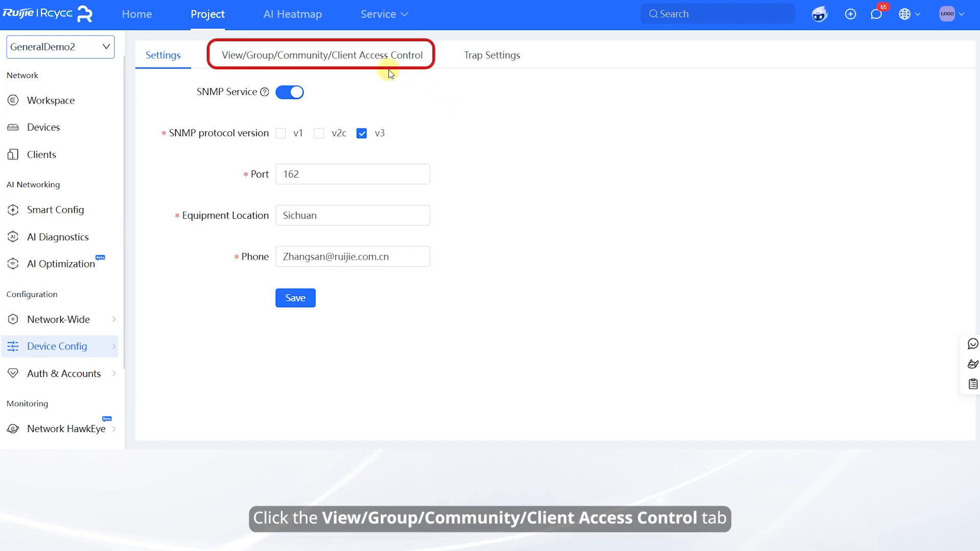
Add view demo1 again, including OID .1.3 and excluding OID .1.4
left_click(358, 57)
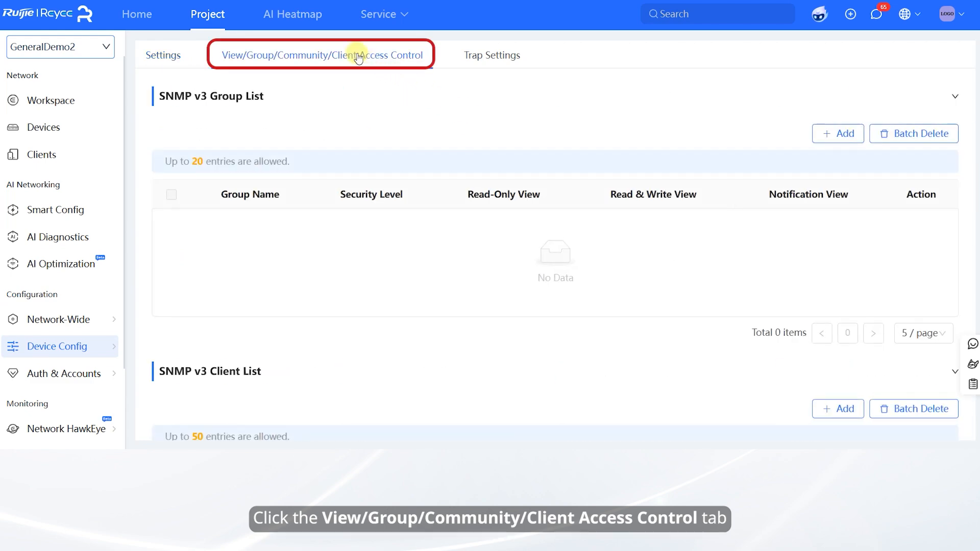
scroll(357, 92, "down", 10)
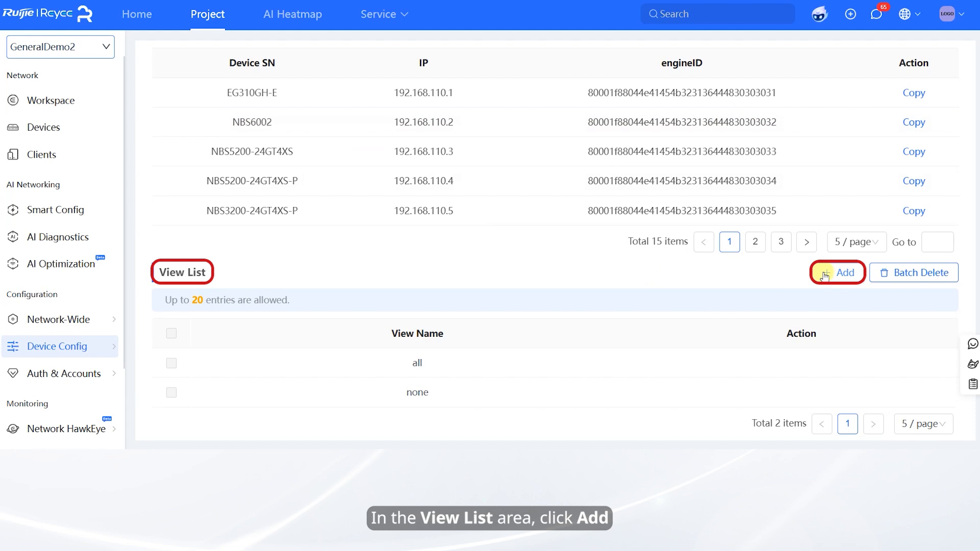
left_click(824, 275)
left_click(493, 127)
type("d")
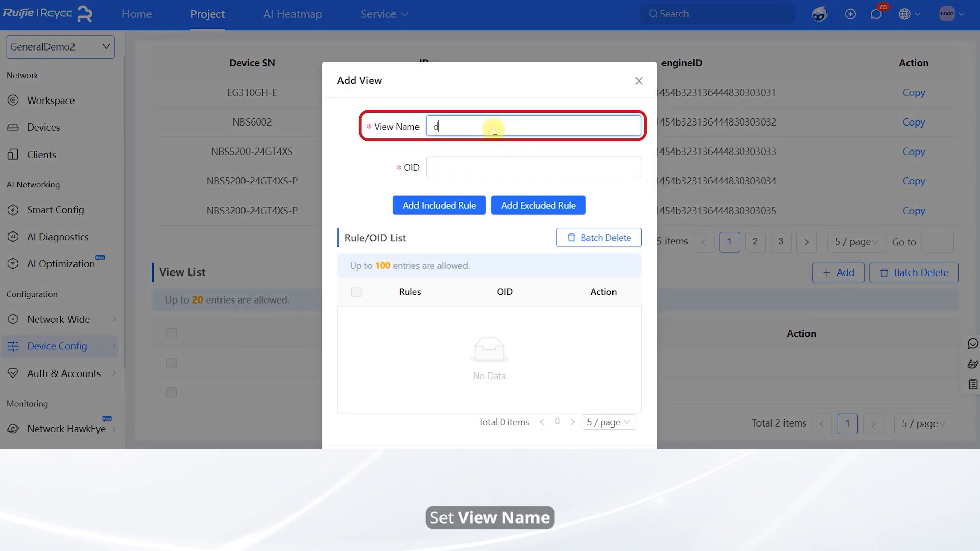
type("emo1")
left_click(480, 162)
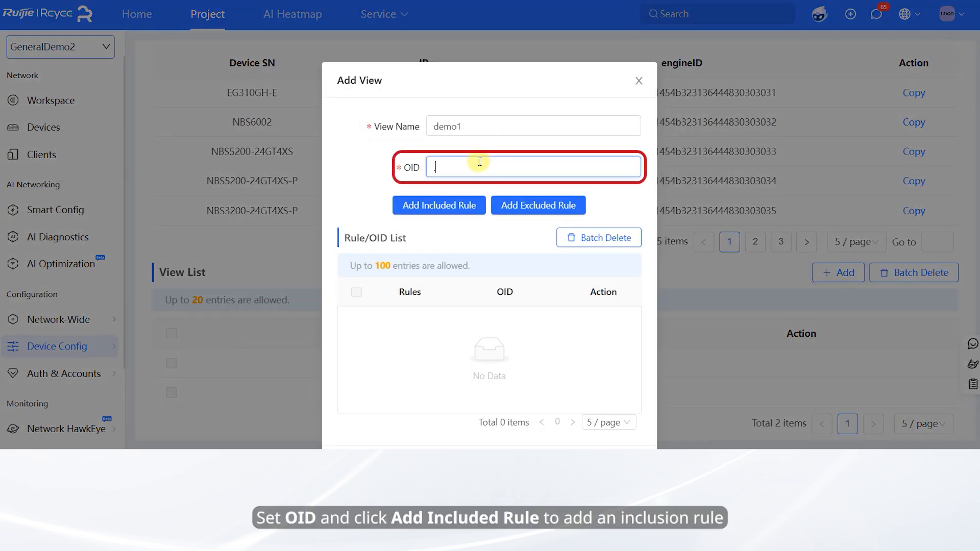
left_click(442, 207)
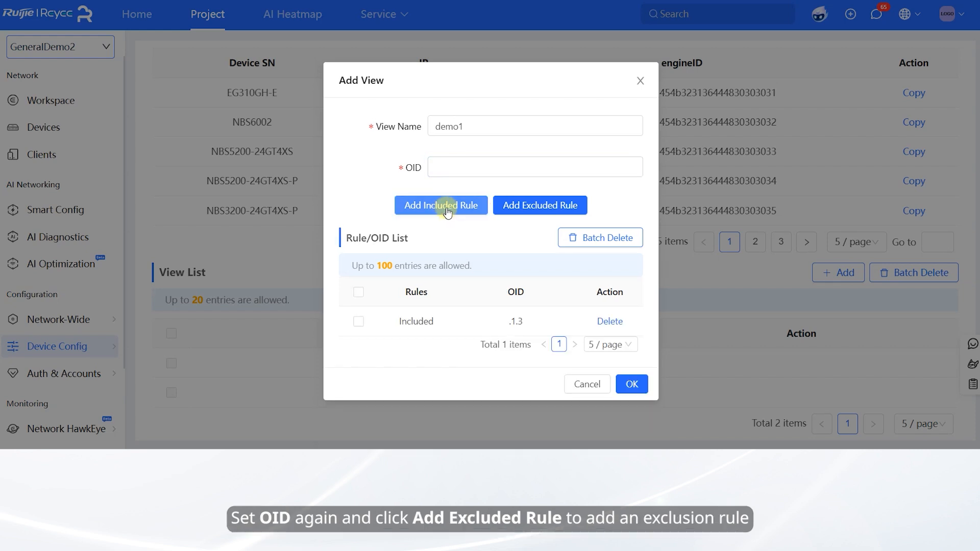
left_click(472, 169)
type(".1.4")
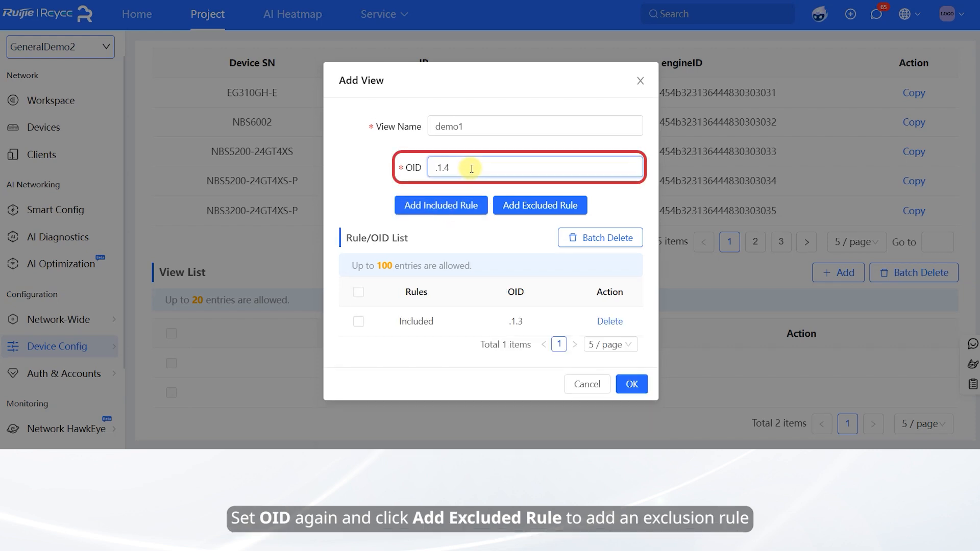
left_click(529, 206)
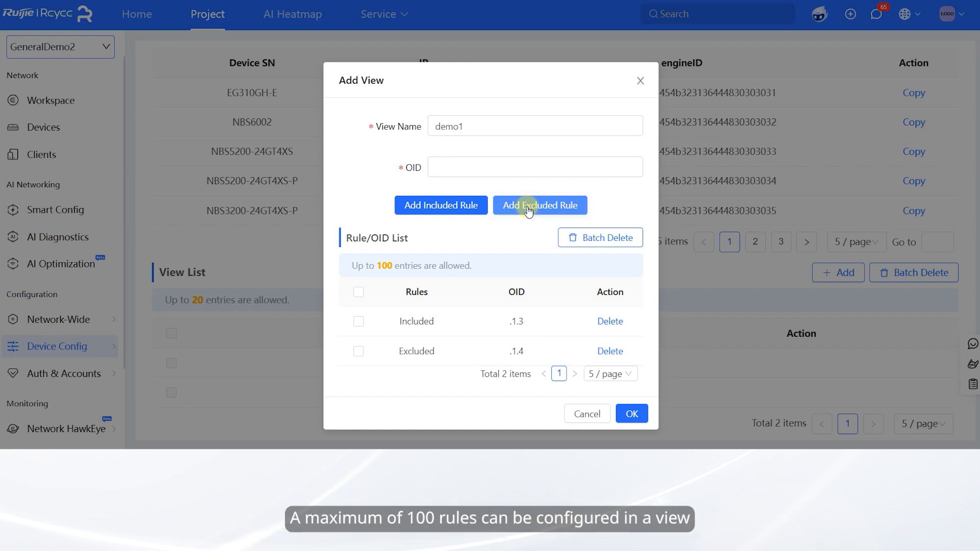
left_click(632, 413)
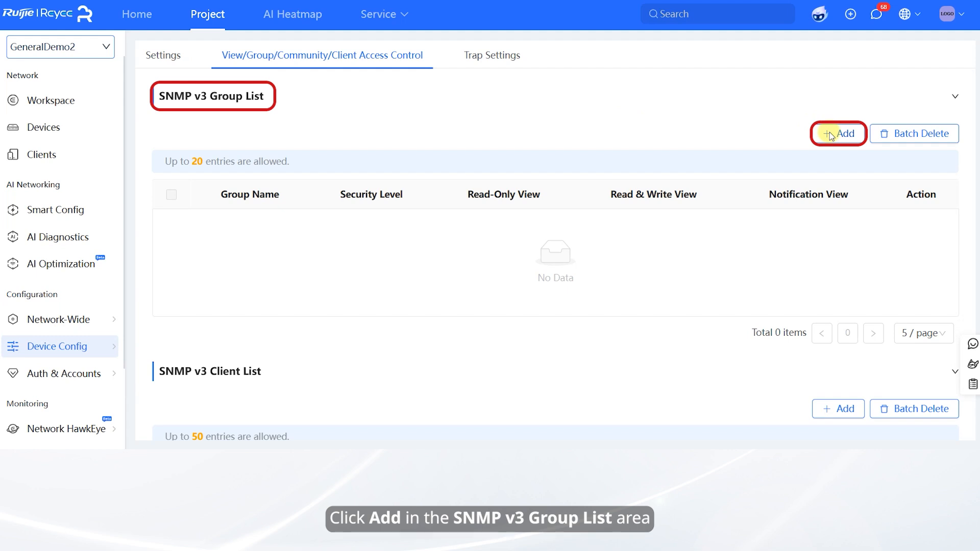
Create Group1 with Whitelist & Security, read-only and read-write views all, notification view demo1
left_click(830, 134)
left_click(476, 122)
type("Gr")
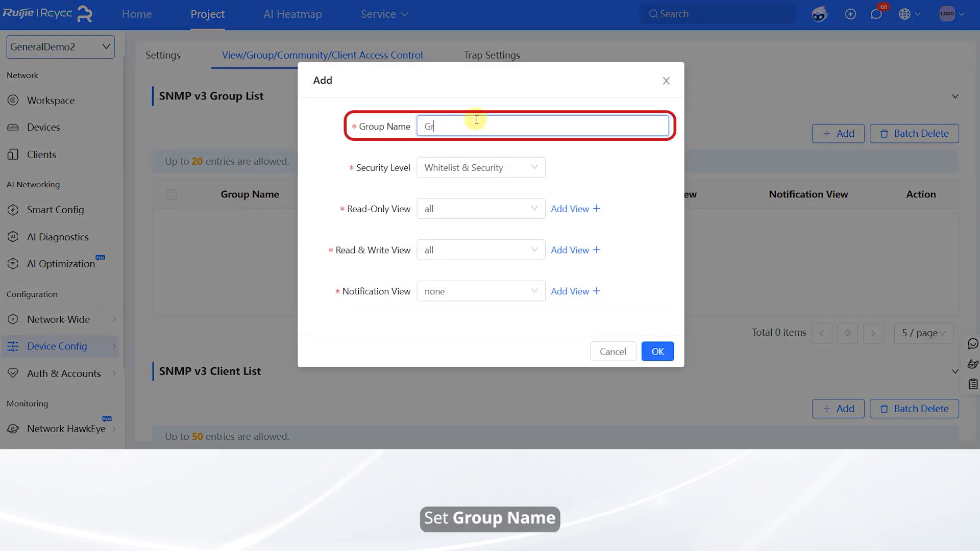
type("oup1")
left_click(515, 171)
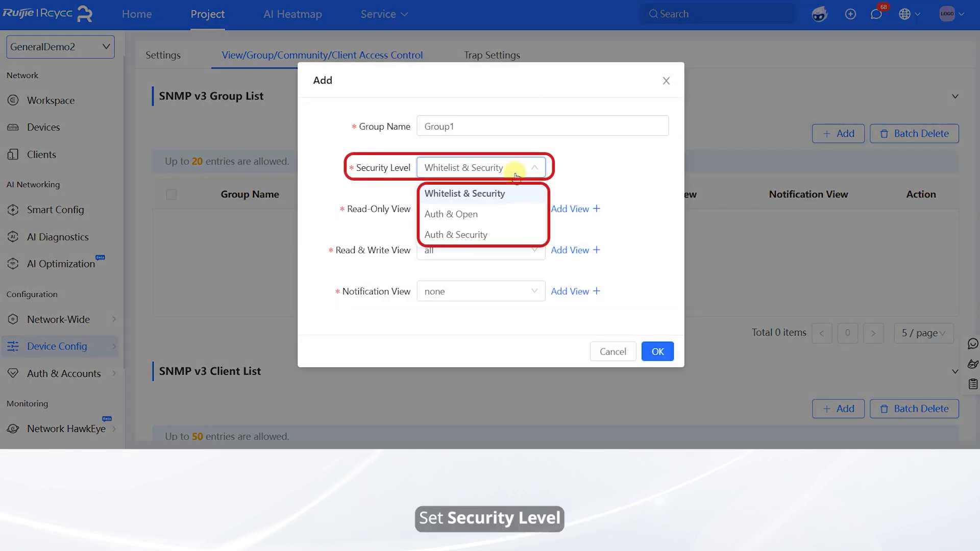
left_click(509, 197)
left_click(482, 211)
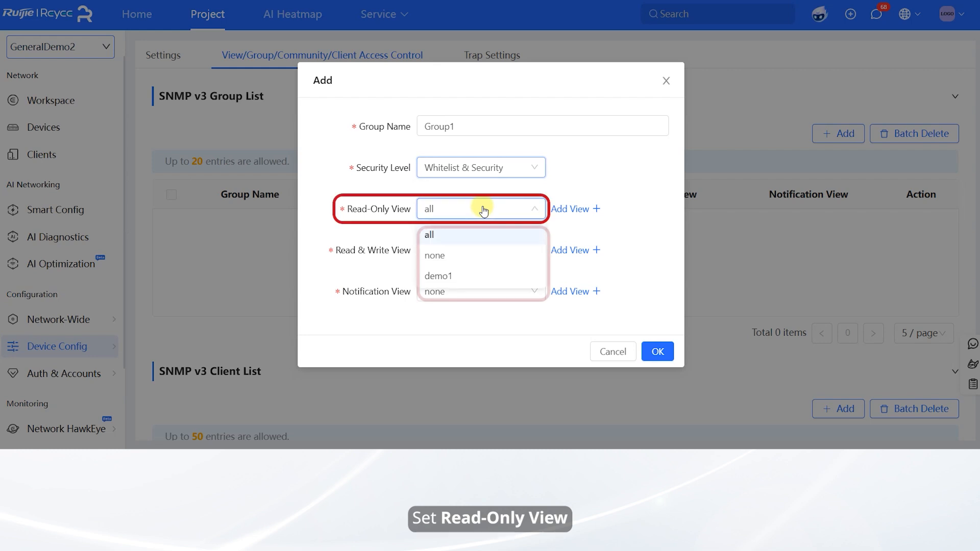
left_click(475, 235)
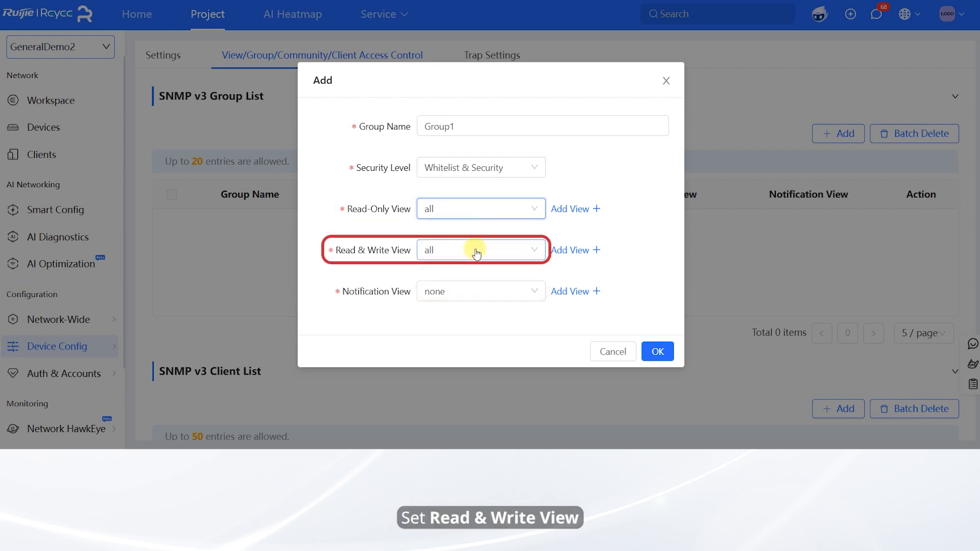
left_click(475, 249)
left_click(469, 286)
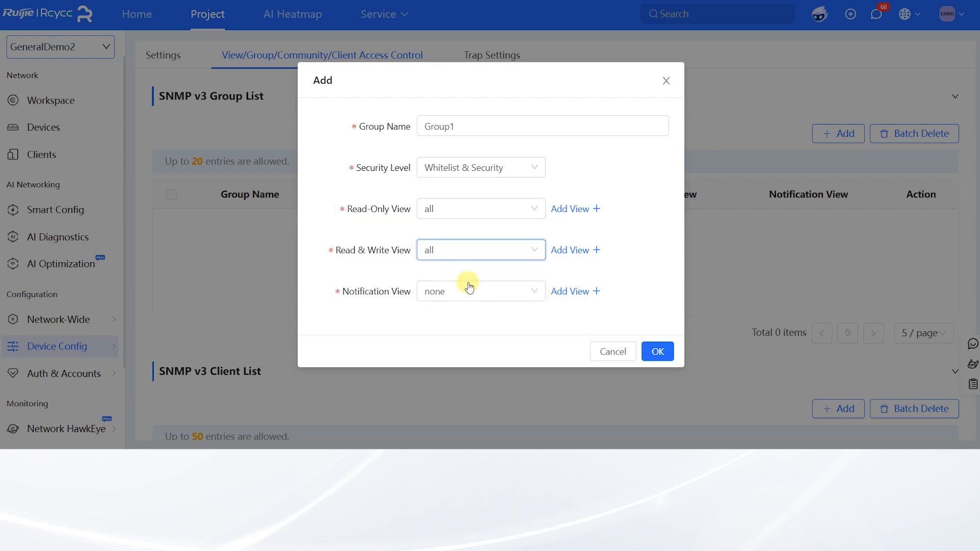
left_click(465, 291)
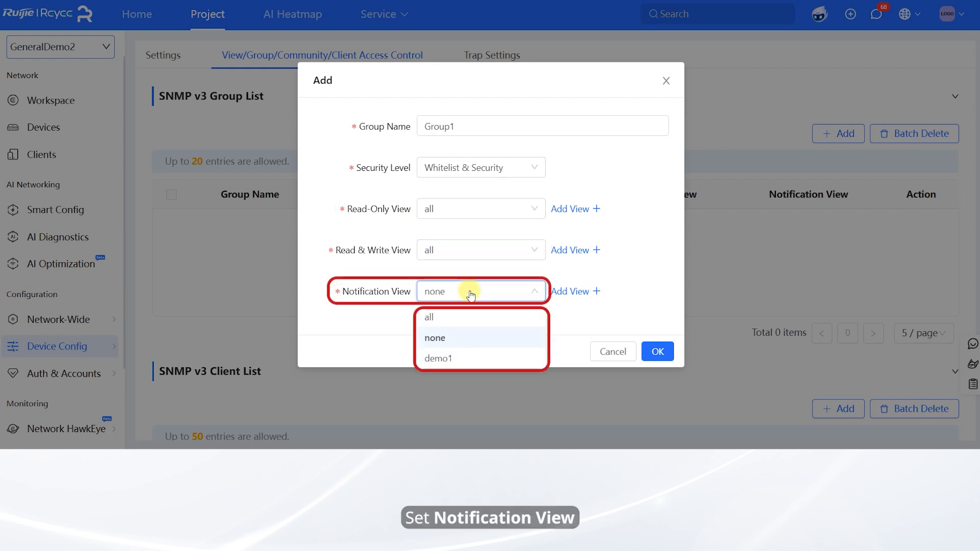
left_click(453, 360)
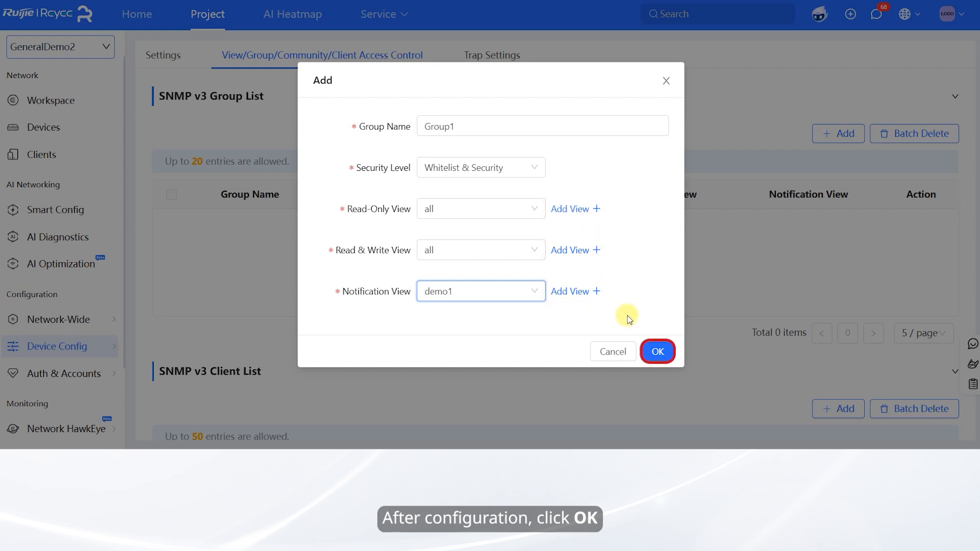
left_click(658, 352)
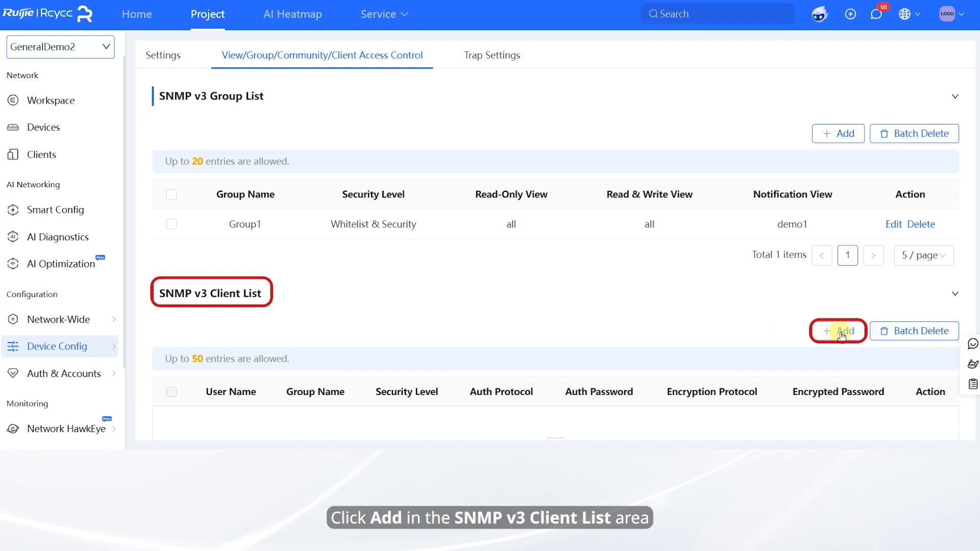
Start a new SNMP v3 client with a user name and assign it to Group1
left_click(841, 332)
left_click(413, 124)
type("Lee678")
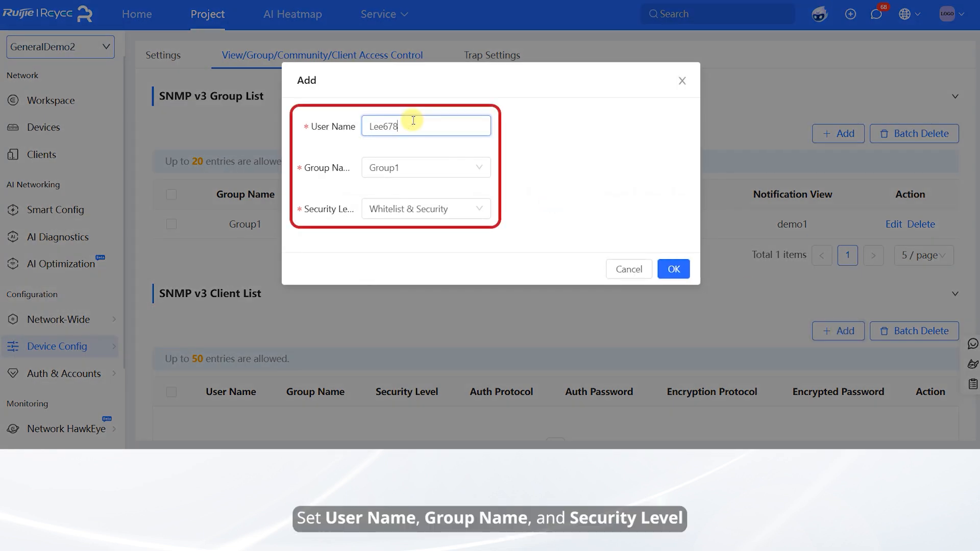
type("54")
left_click(409, 167)
left_click(389, 191)
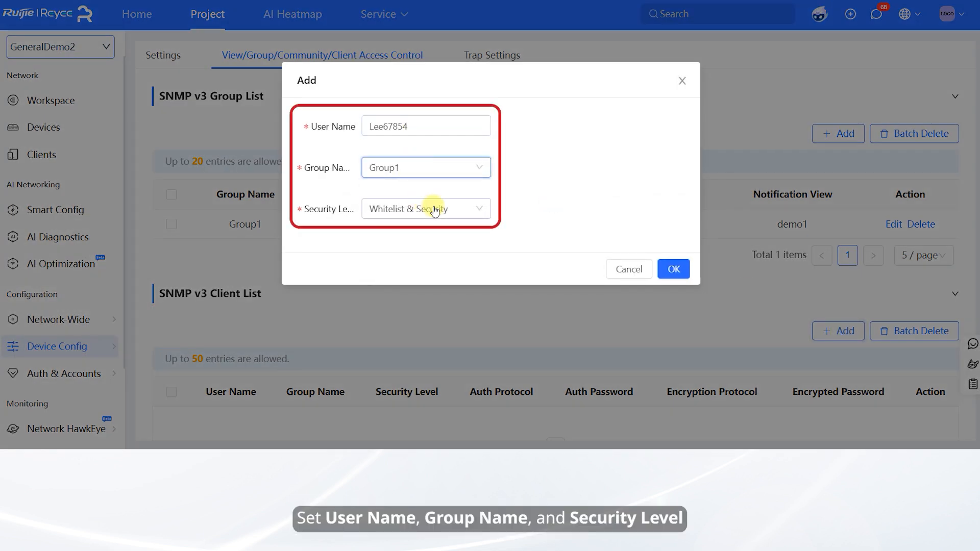
Try the Auth & Open security level with SHA authentication and an auth password
left_click(437, 210)
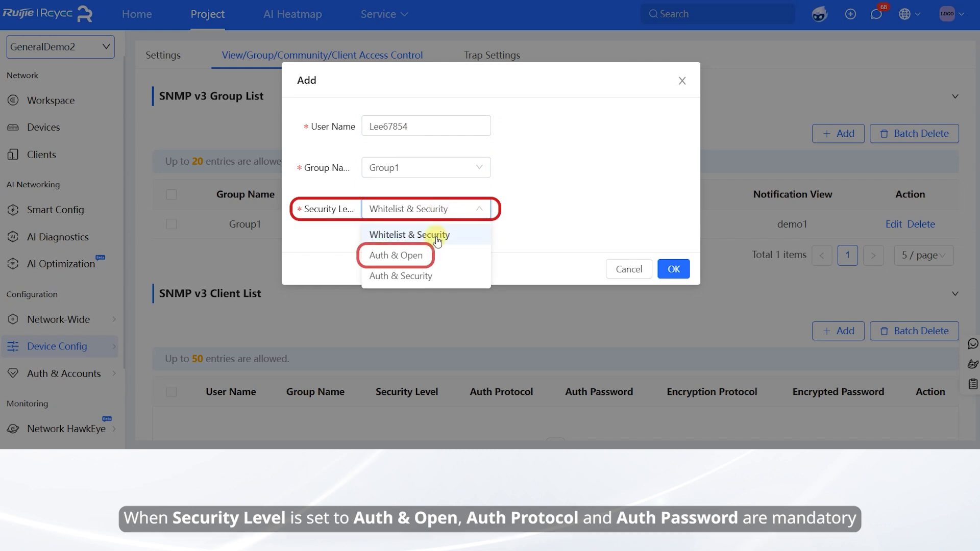
left_click(425, 258)
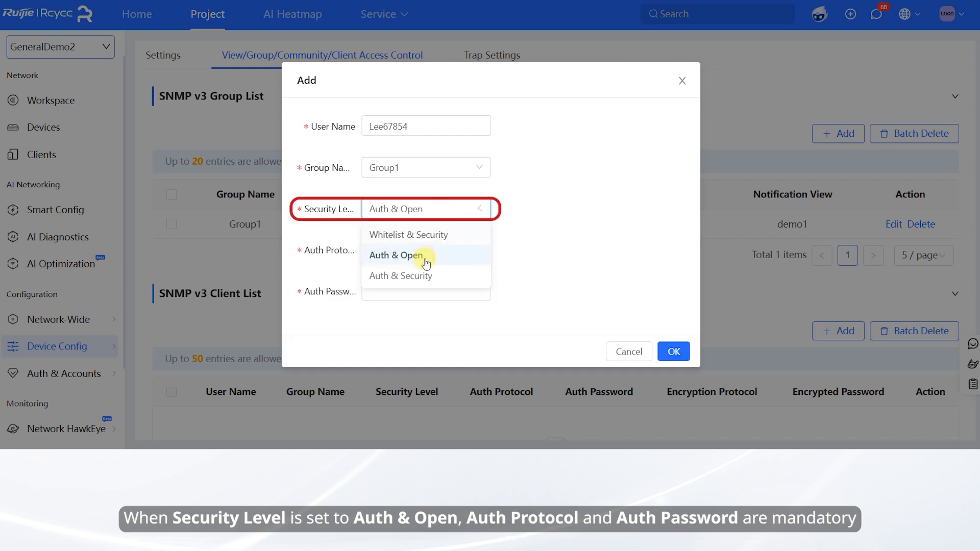
left_click(422, 250)
left_click(398, 298)
left_click(403, 291)
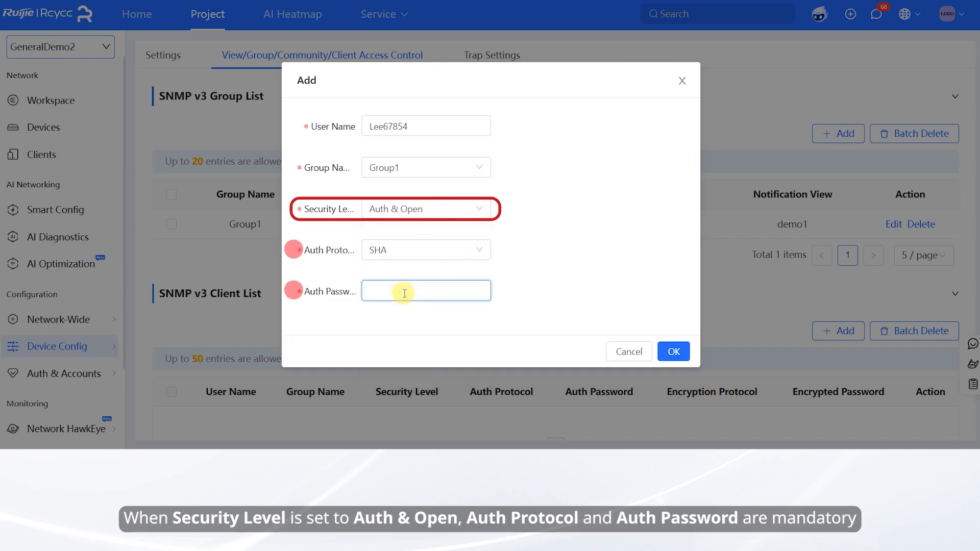
type("Ruijie123")
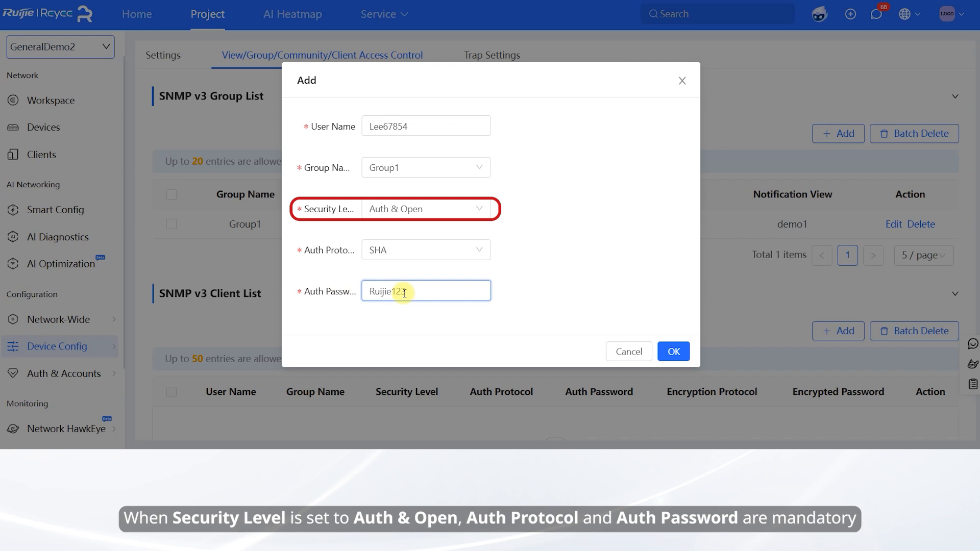
Switch to Auth & Security with MD5 authentication, DES encryption and their passwords
left_click(435, 216)
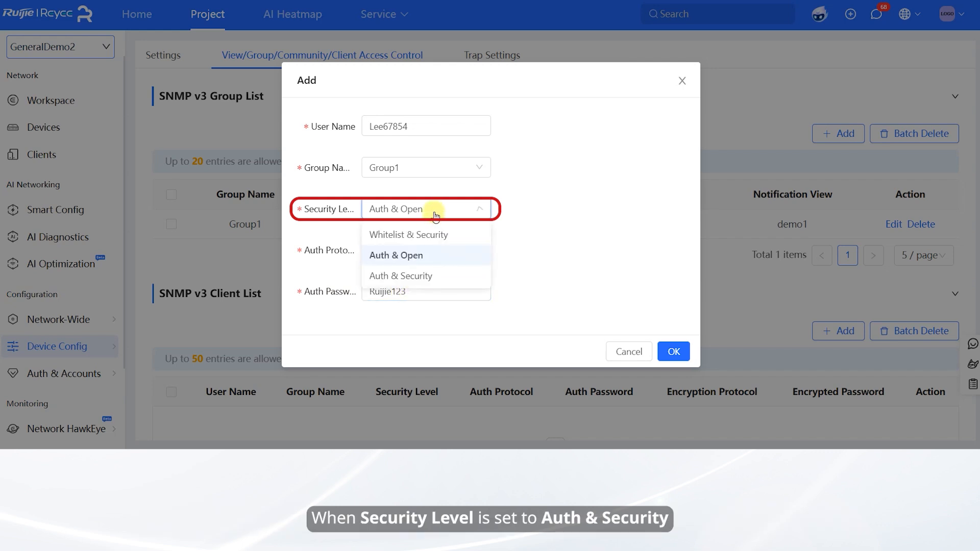
left_click(427, 276)
left_click(422, 250)
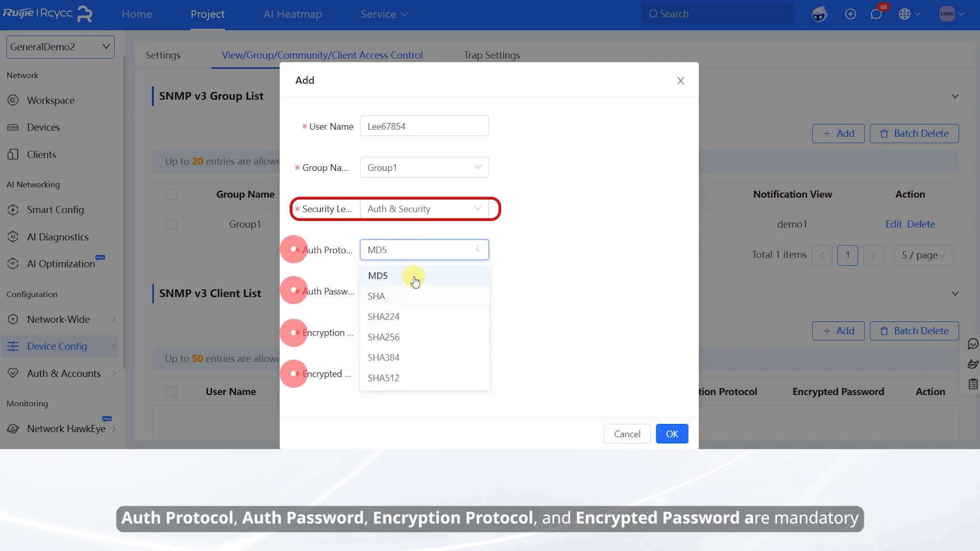
left_click(409, 278)
left_click(417, 289)
type("4")
left_click(418, 333)
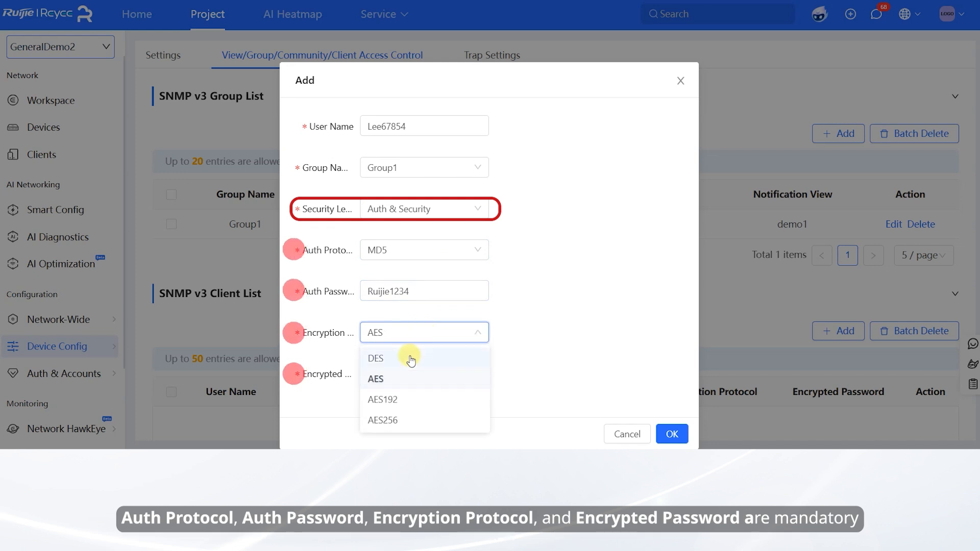
left_click(407, 355)
left_click(411, 367)
type("R")
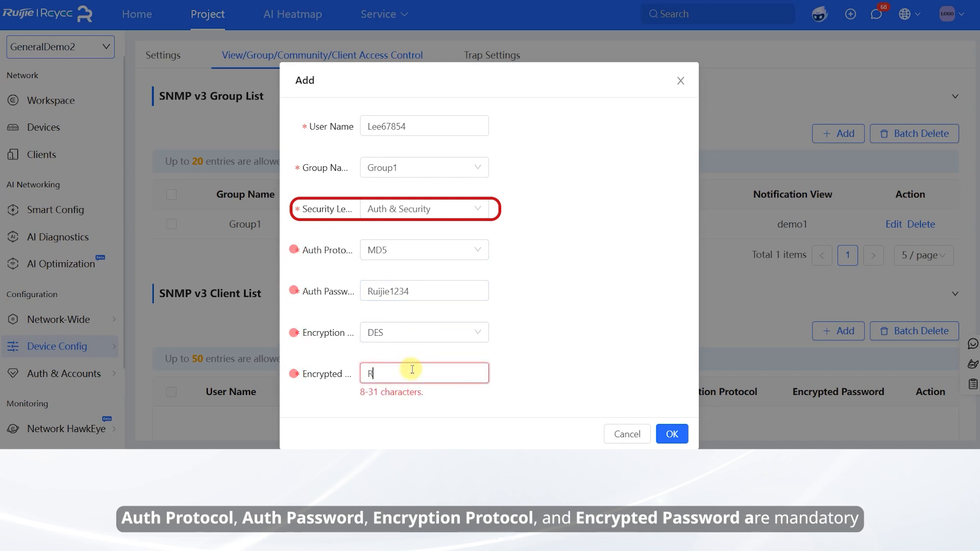
type("uijie1234")
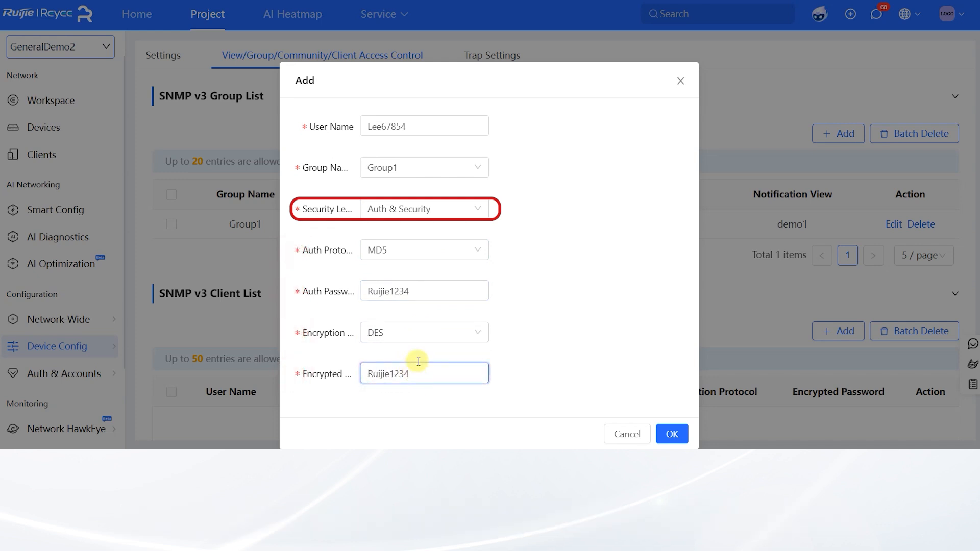
Set the security level back to Whitelist & Security and save the client
left_click(447, 216)
left_click(431, 236)
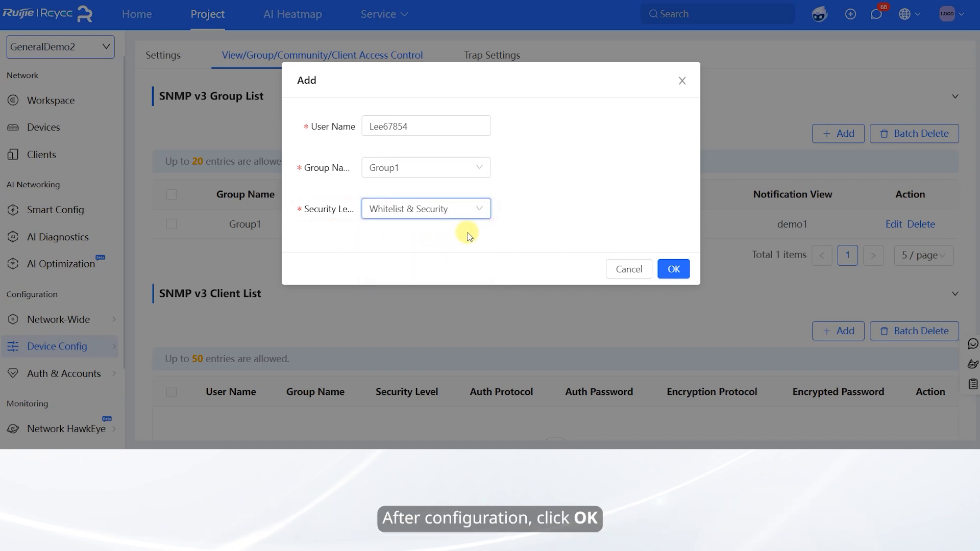
left_click(670, 274)
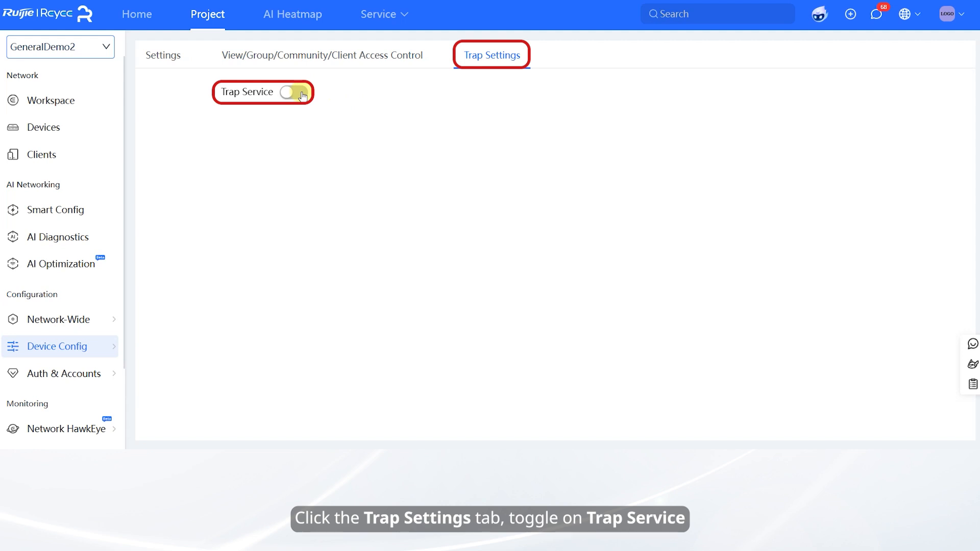
Enable the trap service with trap versions v1 and v2c, v3 unchecked, and save
left_click(303, 96)
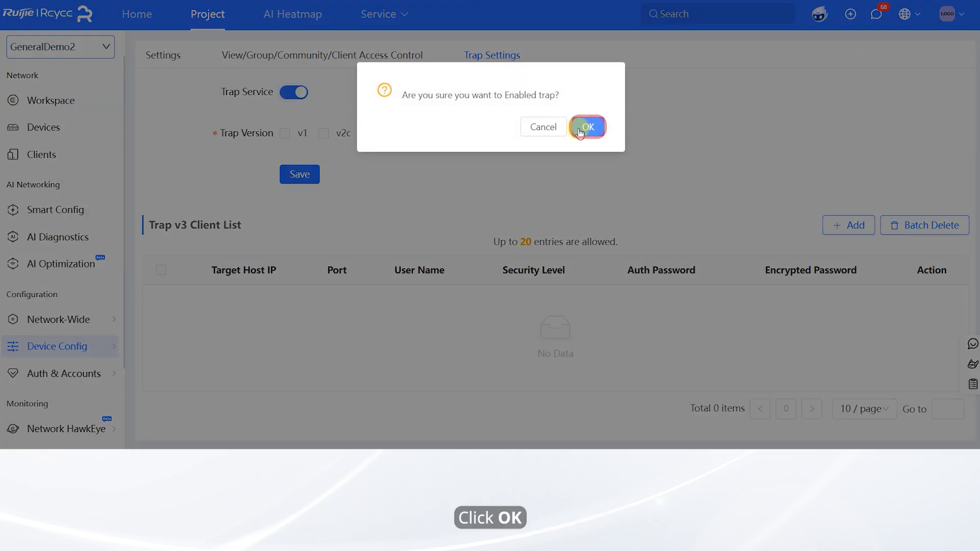
left_click(587, 128)
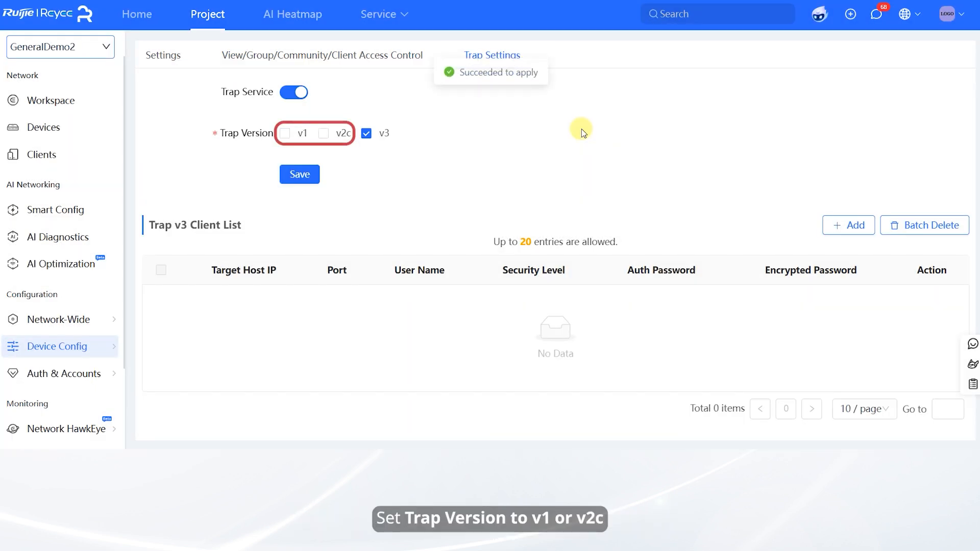
left_click(285, 134)
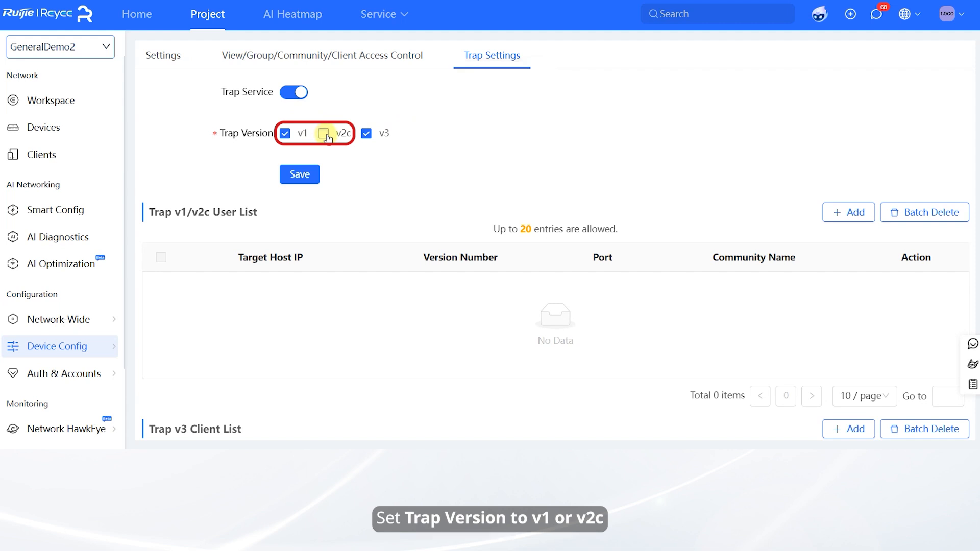
left_click(323, 134)
left_click(366, 134)
left_click(299, 174)
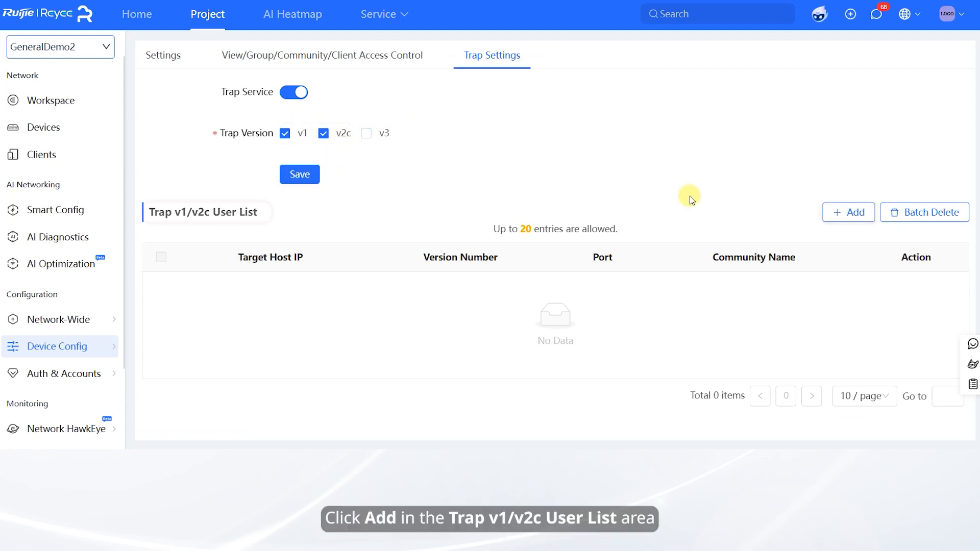
Add a v1 trap receiver at 192.168.34.23, port 178, with its group name
left_click(841, 213)
left_click(503, 129)
type("192.")
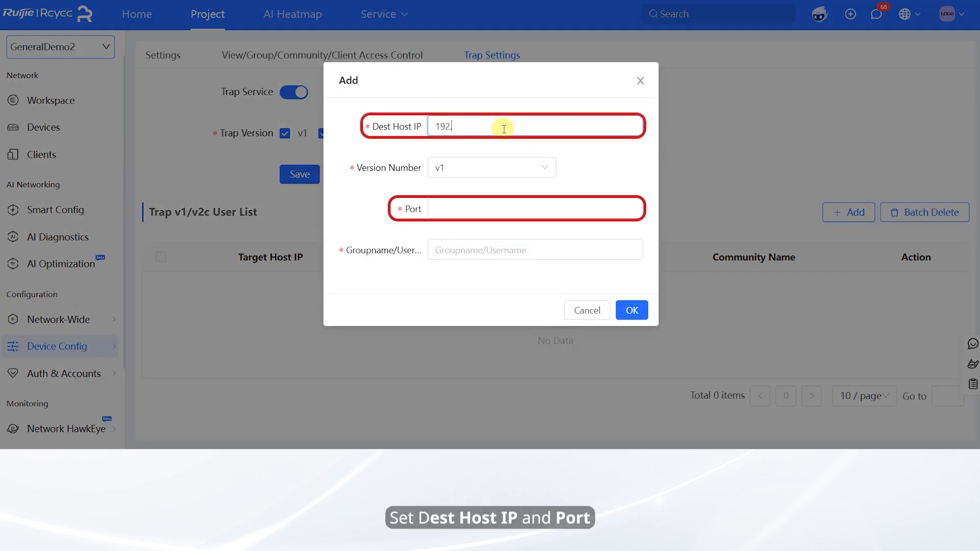
type("168.34.23")
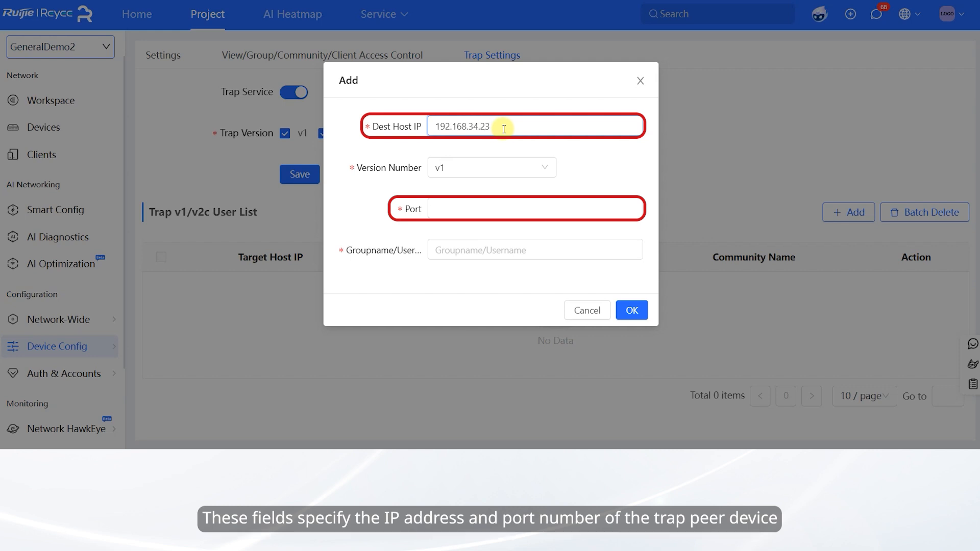
left_click(461, 205)
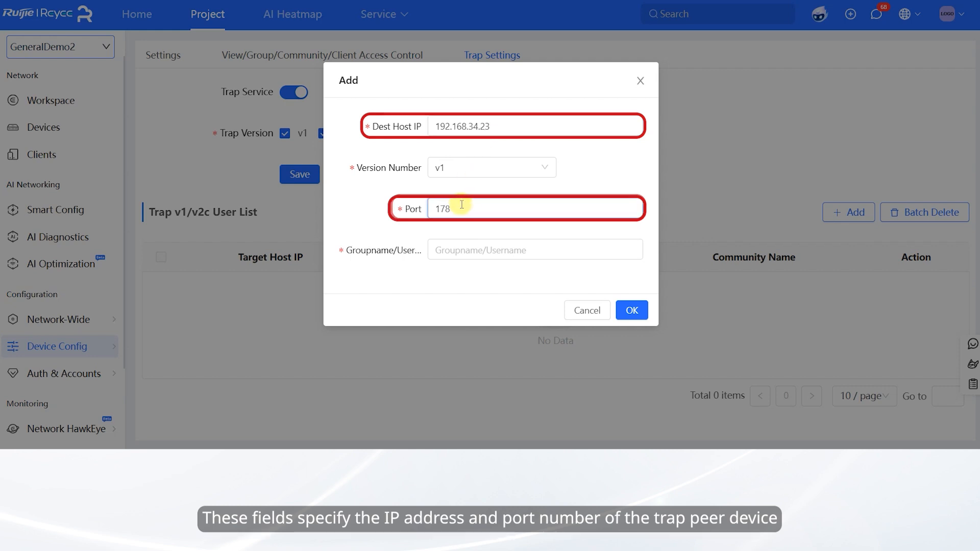
left_click(462, 170)
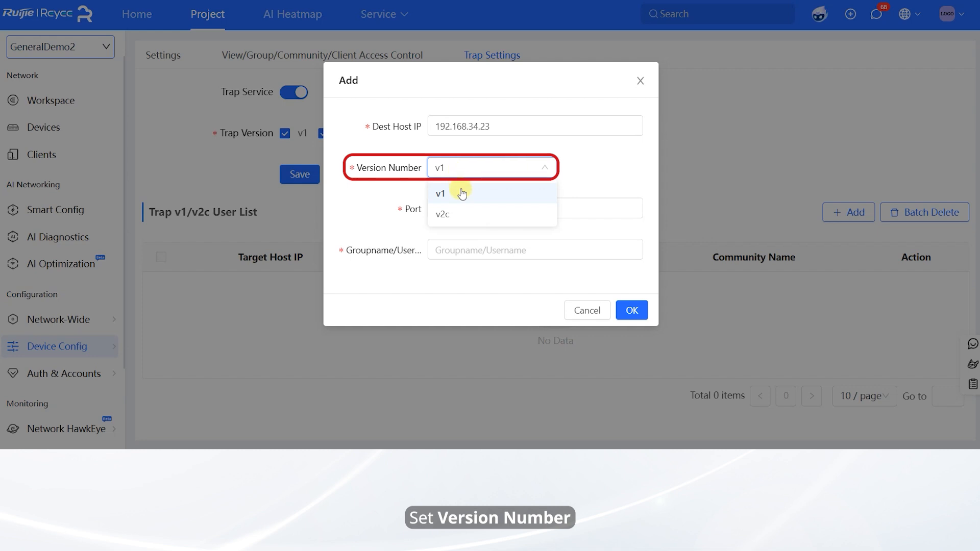
left_click(461, 193)
left_click(443, 251)
type("Wanger089")
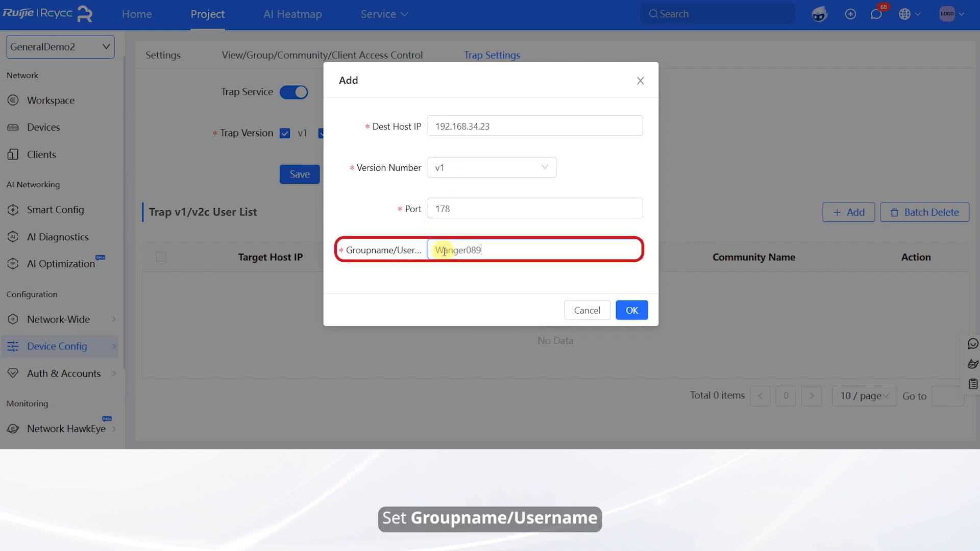
left_click(631, 310)
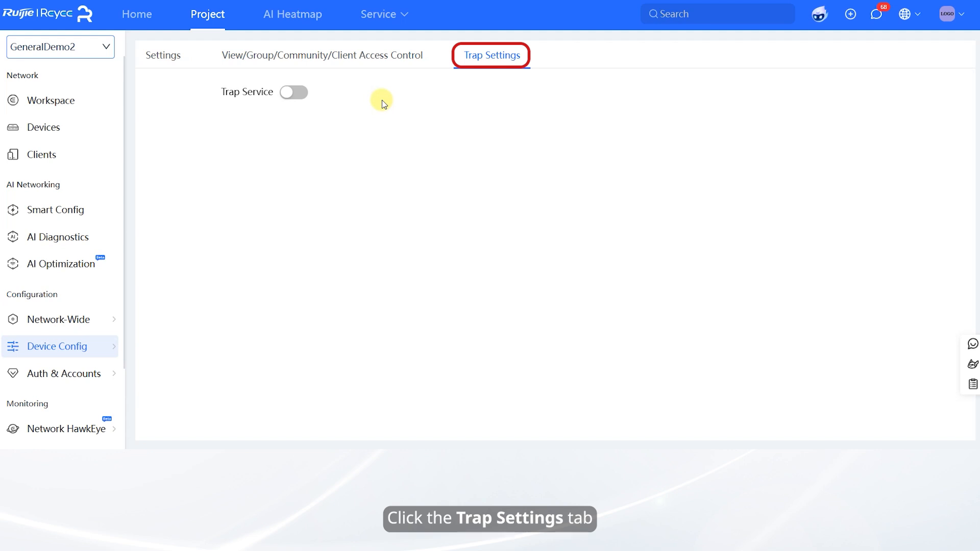
Turn the trap service back on with trap version v3 enabled and save
left_click(301, 92)
left_click(586, 130)
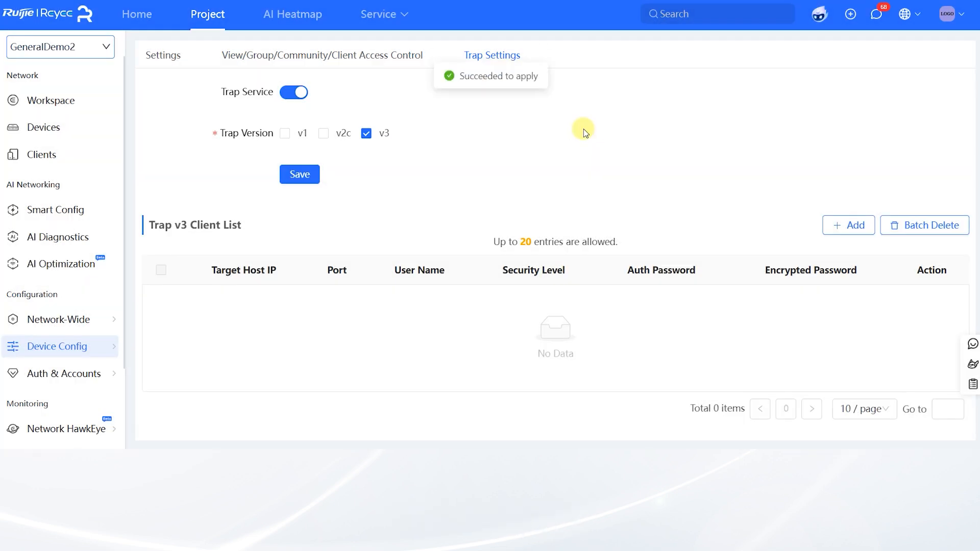
left_click(366, 133)
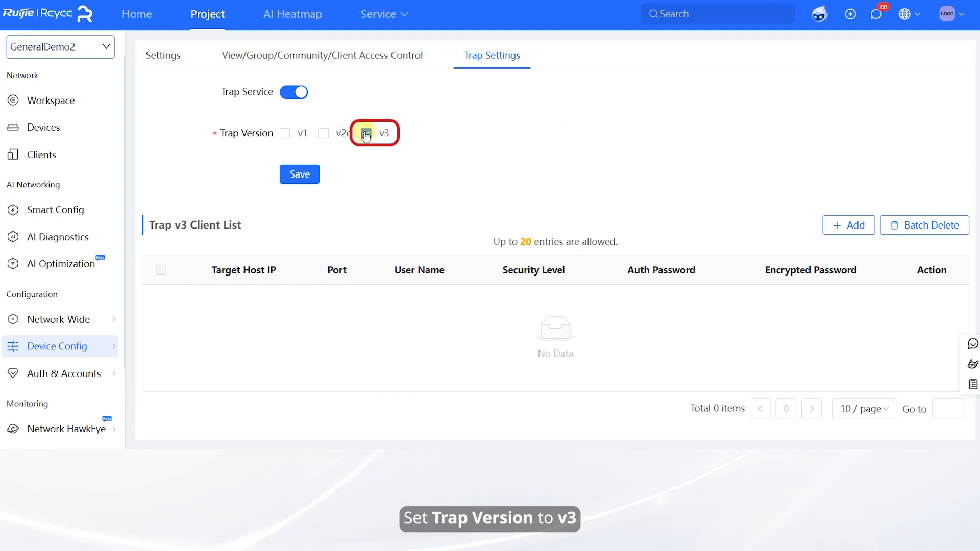
left_click(297, 175)
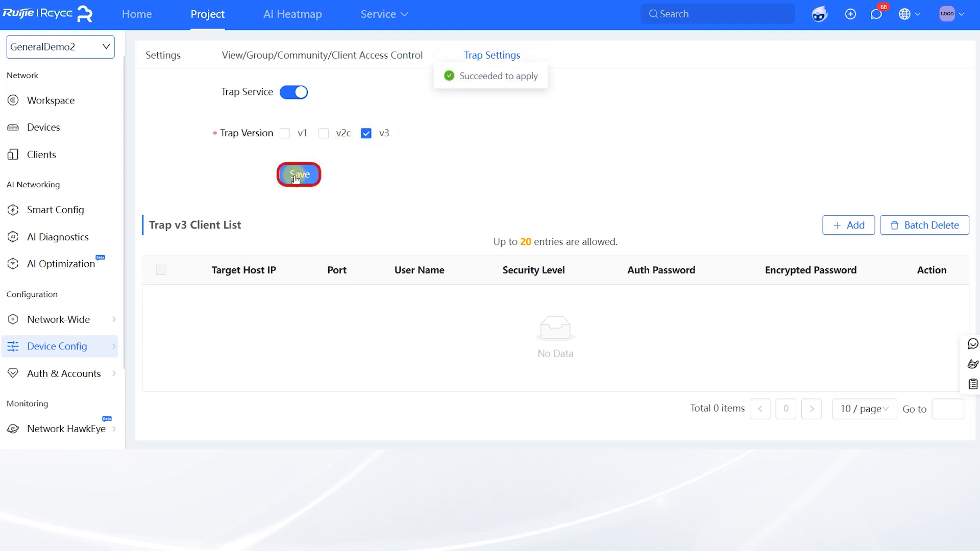
Start a v3 trap client at 192.168.23.45, port 178, with a user name
left_click(846, 226)
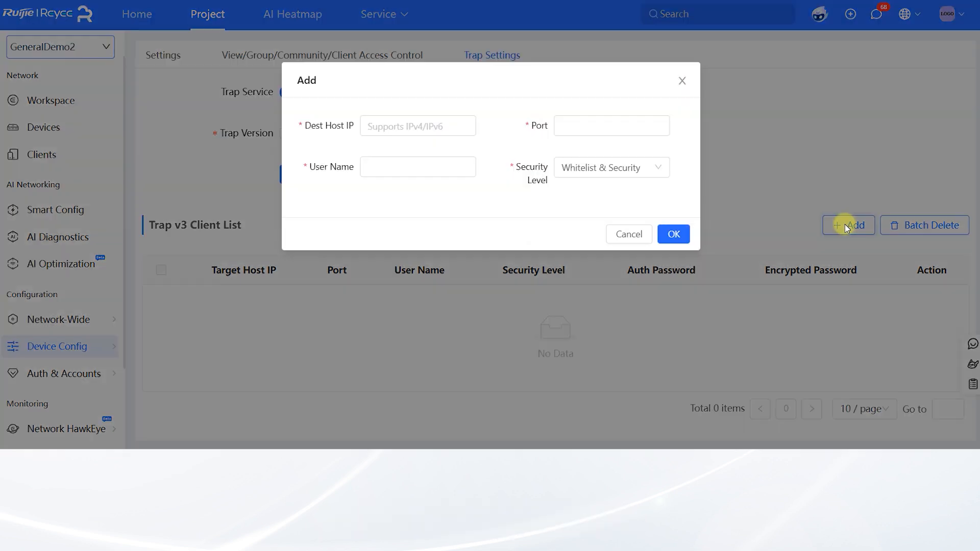
left_click(401, 125)
type("192.168.23.45")
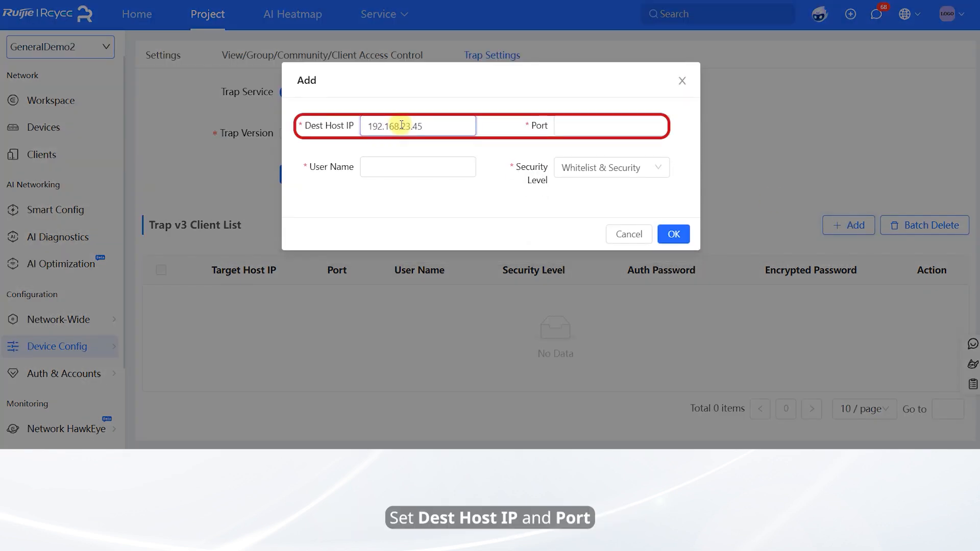
left_click(565, 123)
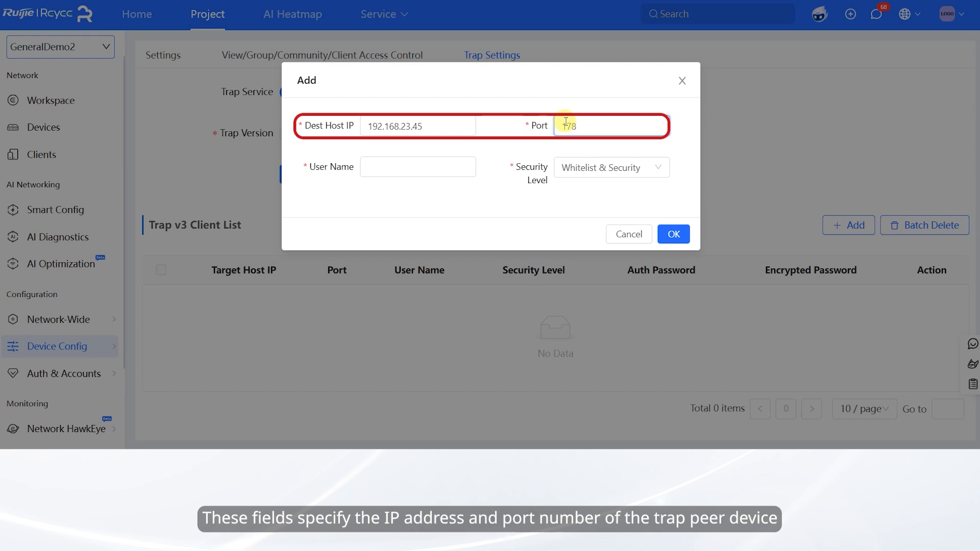
left_click(392, 164)
type("Wanger345")
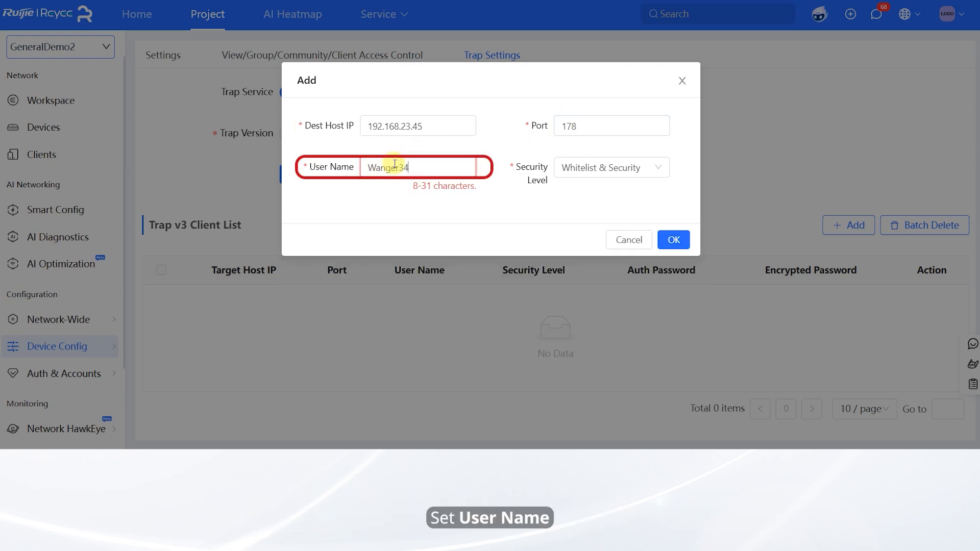
Try the Auth & Open security level with SHA authentication and an auth password
left_click(615, 176)
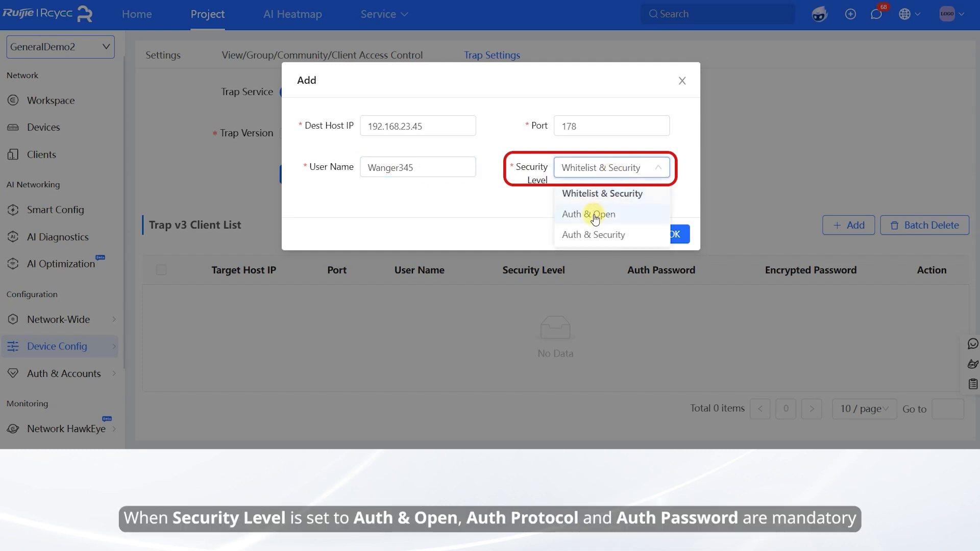
left_click(595, 218)
left_click(413, 214)
left_click(392, 262)
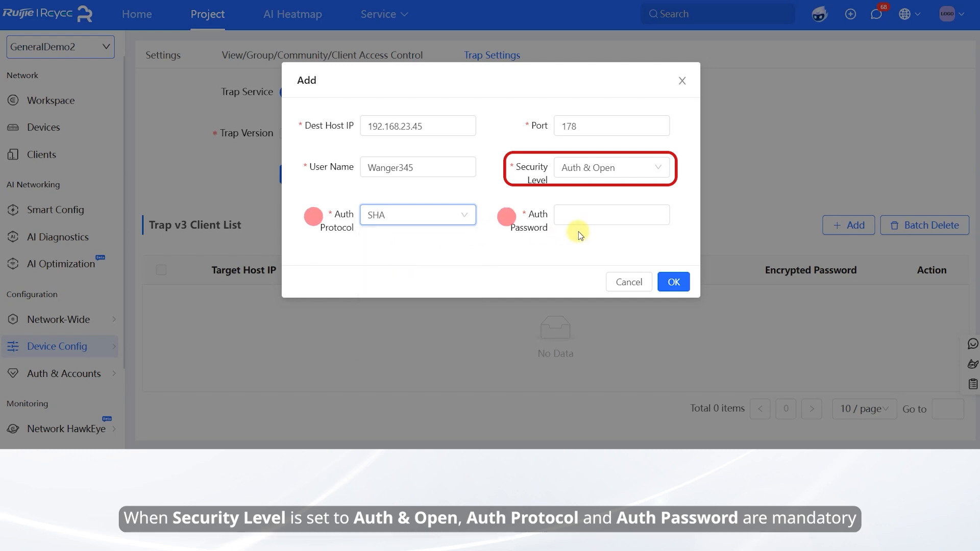
left_click(572, 214)
type("Ruijie123")
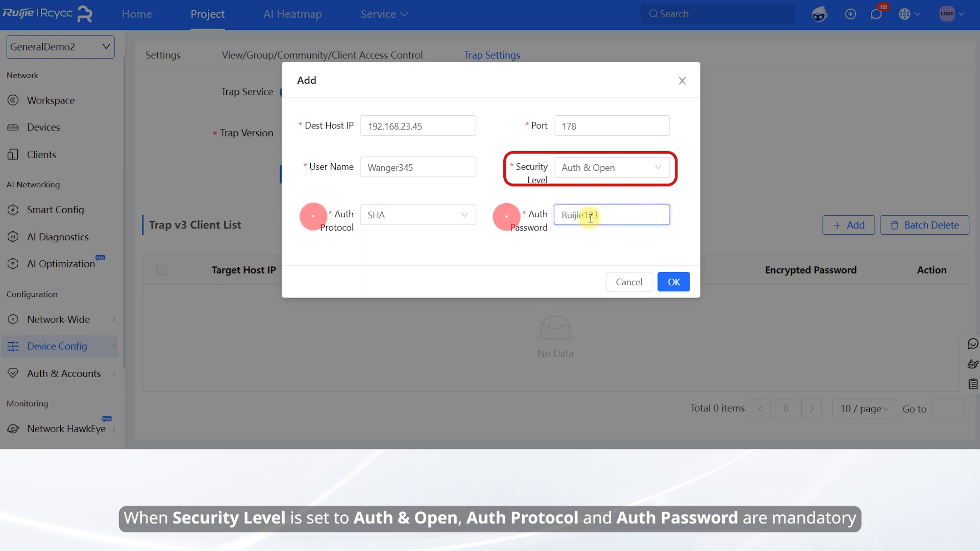
Switch to Auth & Security with MD5 authentication, DES encryption and their passwords
left_click(626, 169)
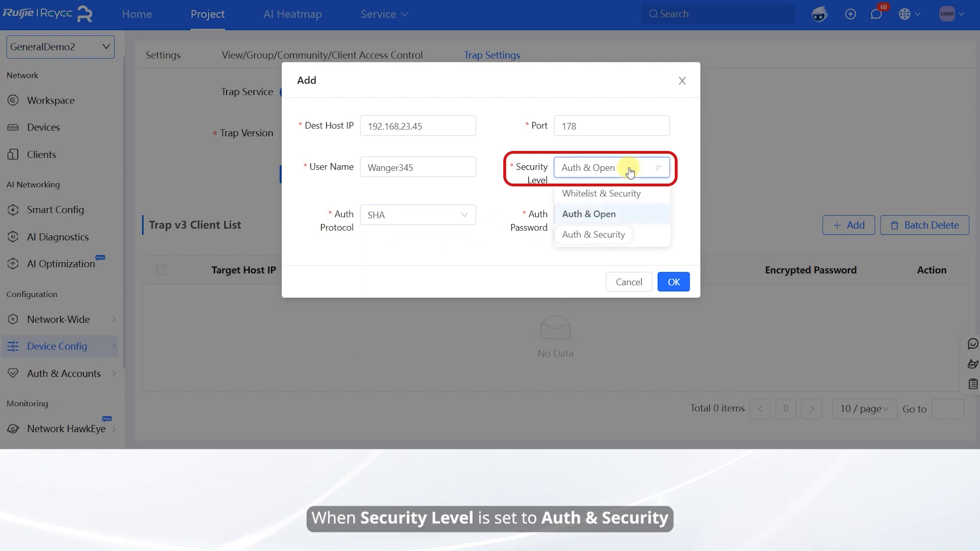
left_click(605, 235)
left_click(442, 215)
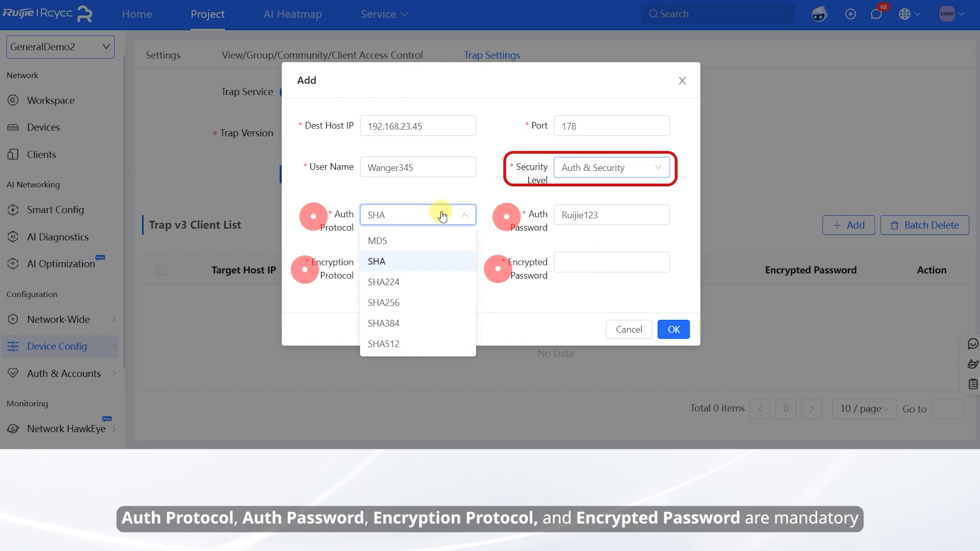
left_click(427, 240)
left_click(605, 219)
type("Ruijie1234")
left_click(442, 263)
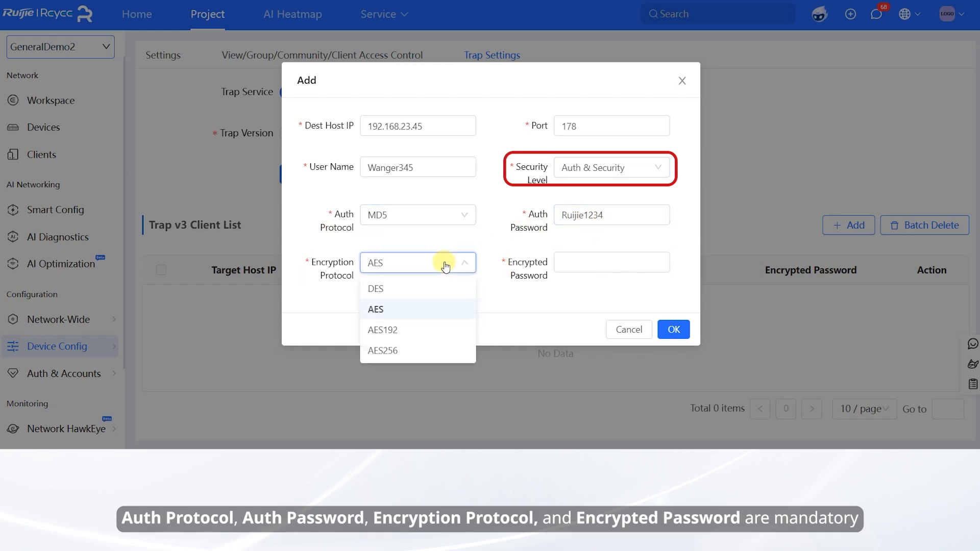
left_click(442, 289)
left_click(581, 263)
type("Rui")
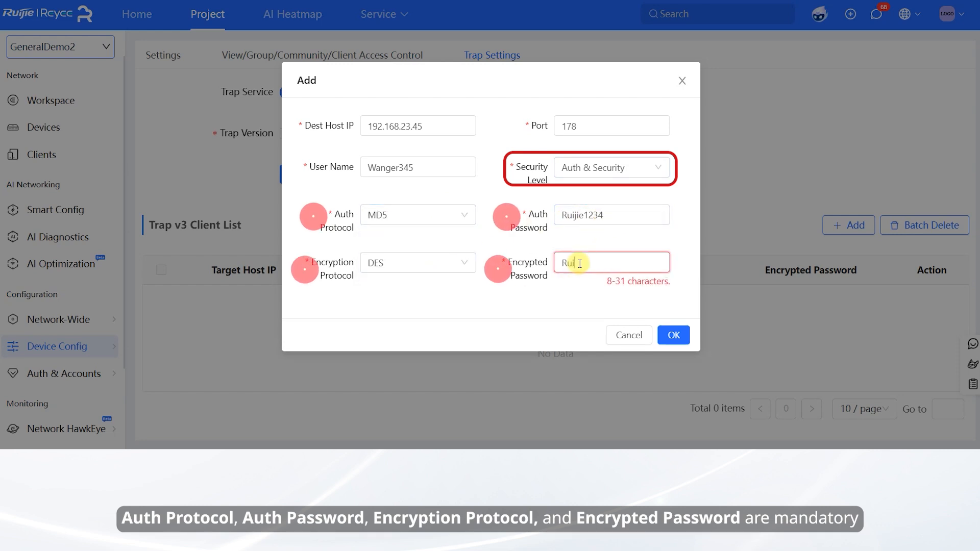
type("jie1234")
Set the security level to Whitelist & Security and add the v3 trap client
left_click(639, 167)
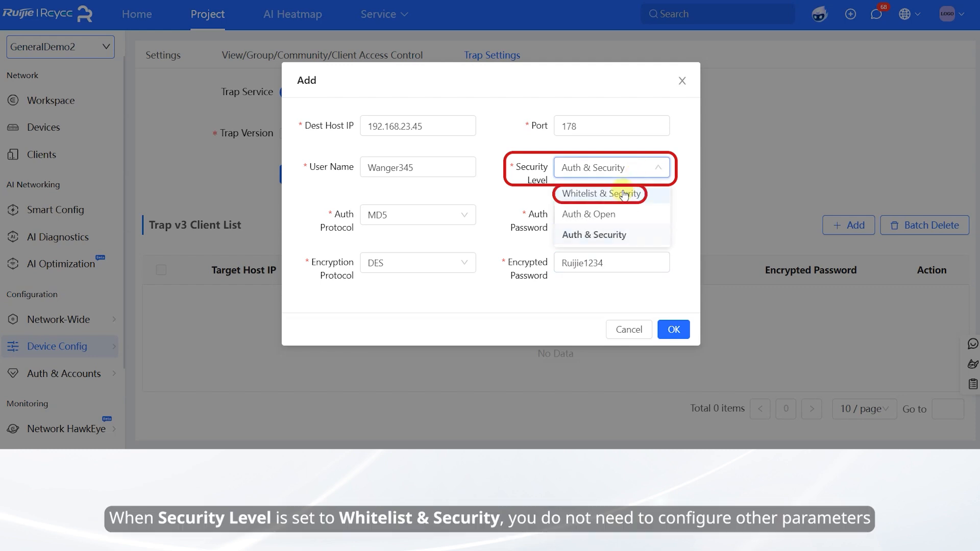
left_click(623, 194)
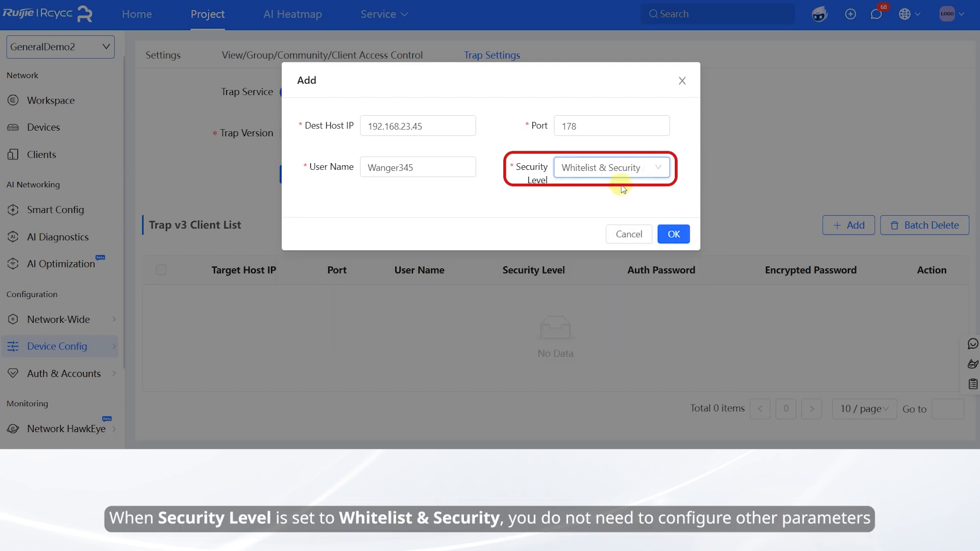
left_click(673, 234)
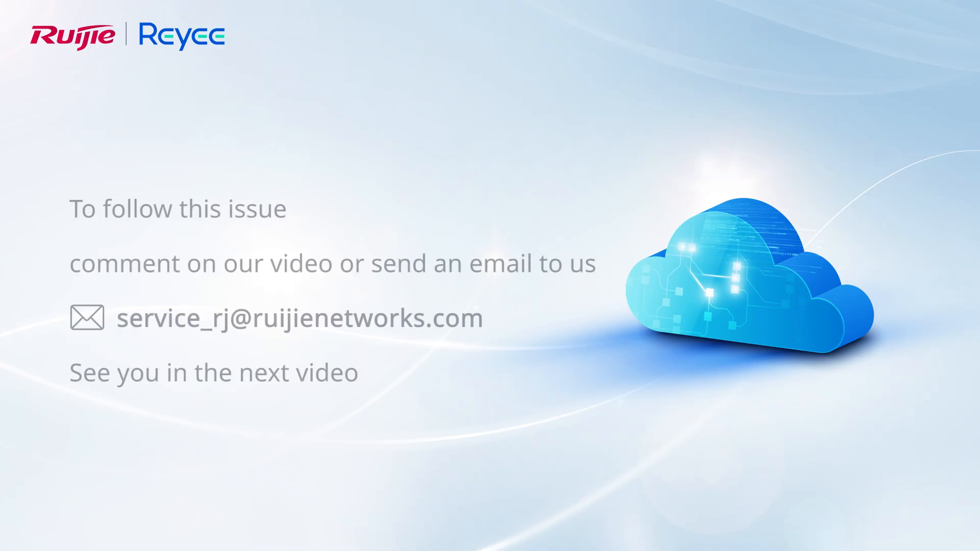